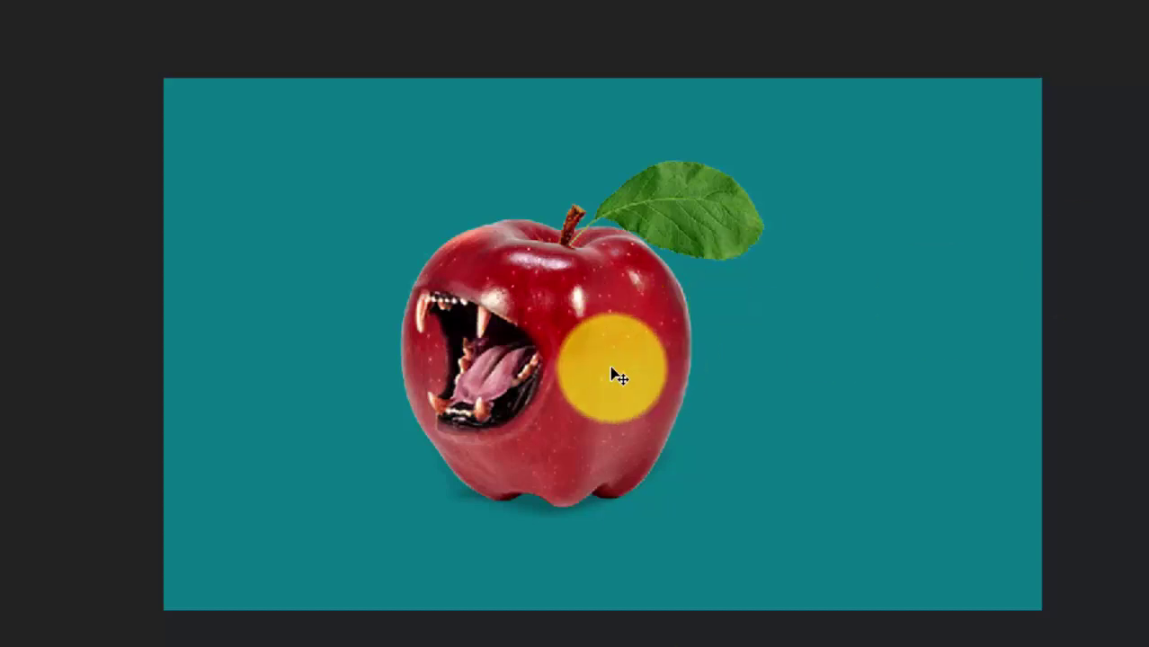
# Close the finished Untitled-1 example document without saving its changes.
pyautogui.moveTo(616, 377); pyautogui.dragTo(678, 373)
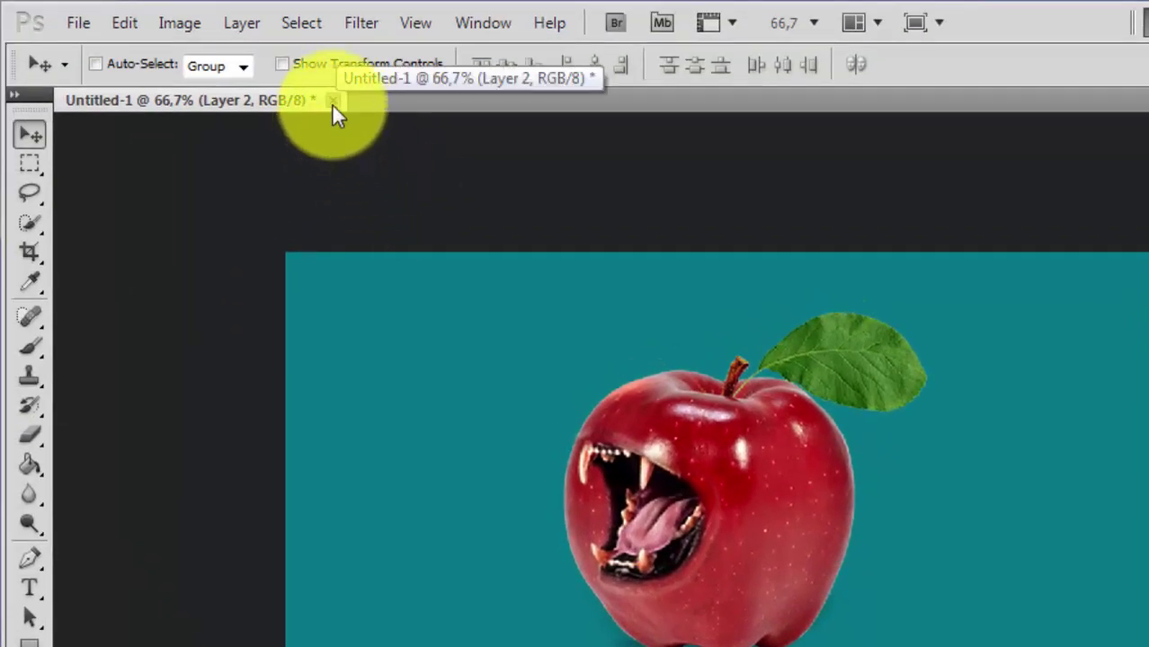
pyautogui.click(333, 100)
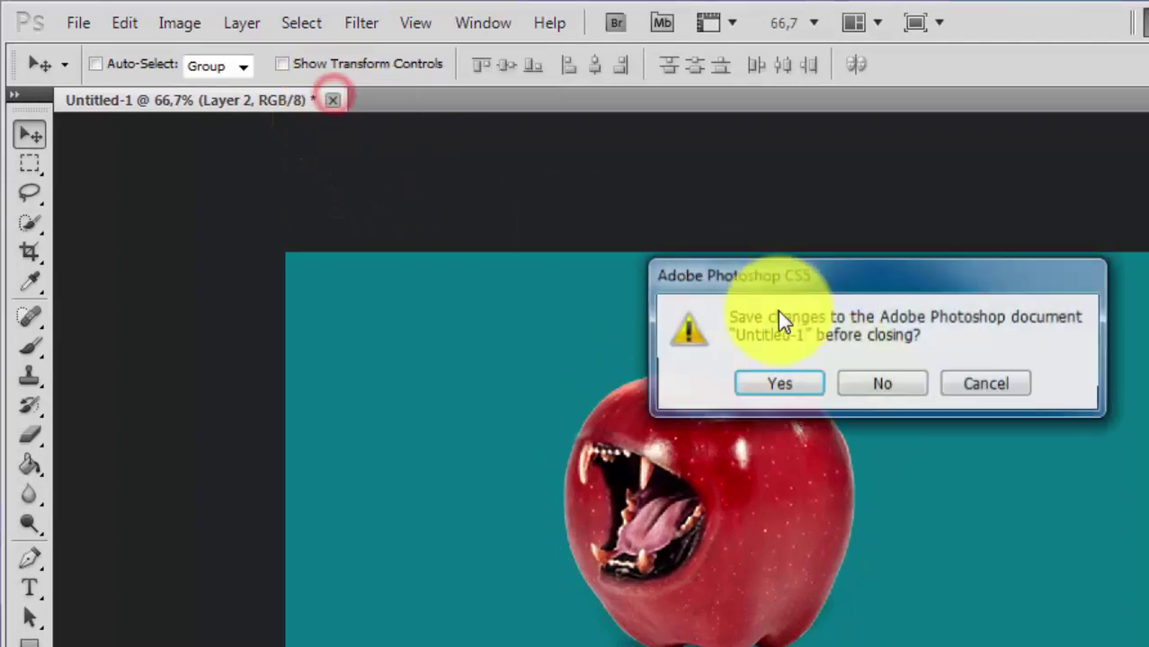
pyautogui.click(904, 378)
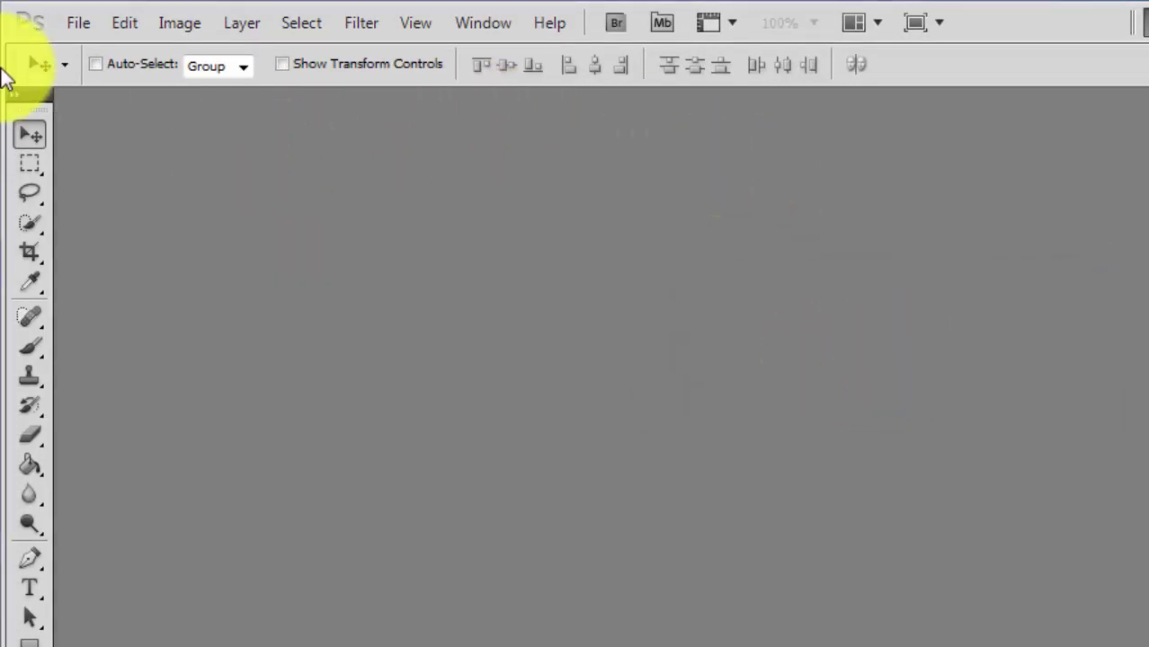
# Create a new document named bg, 1024 by 620 pixels at 72 pixels/inch, RGB Color, with white background contents.
pyautogui.click(80, 26)
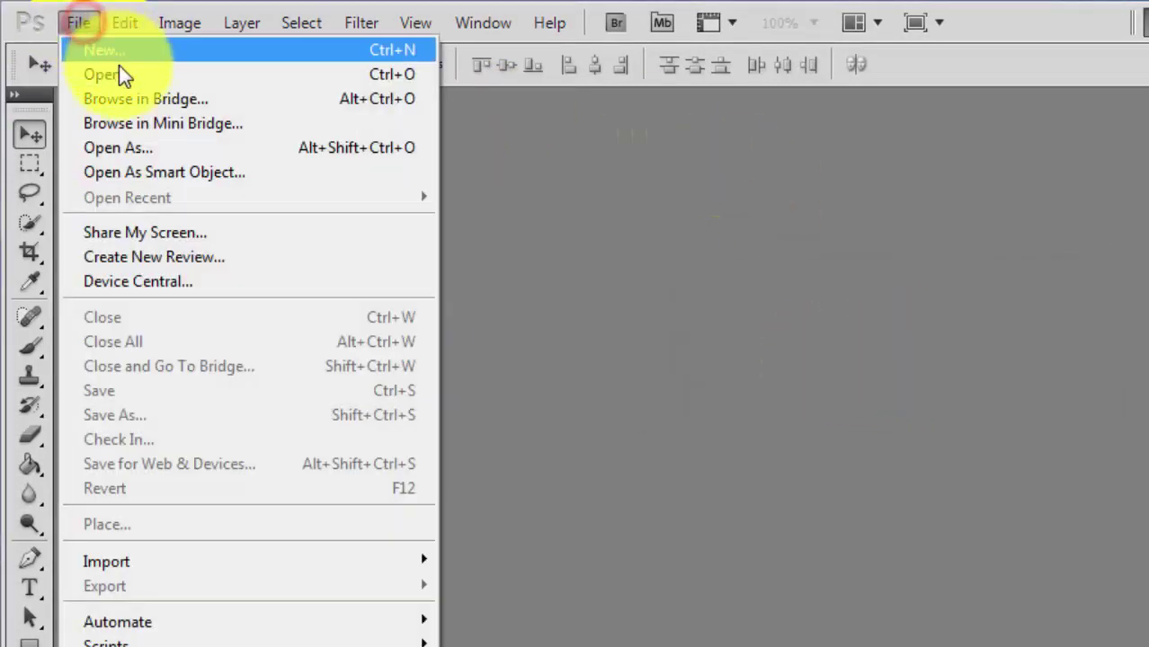
pyautogui.click(119, 52)
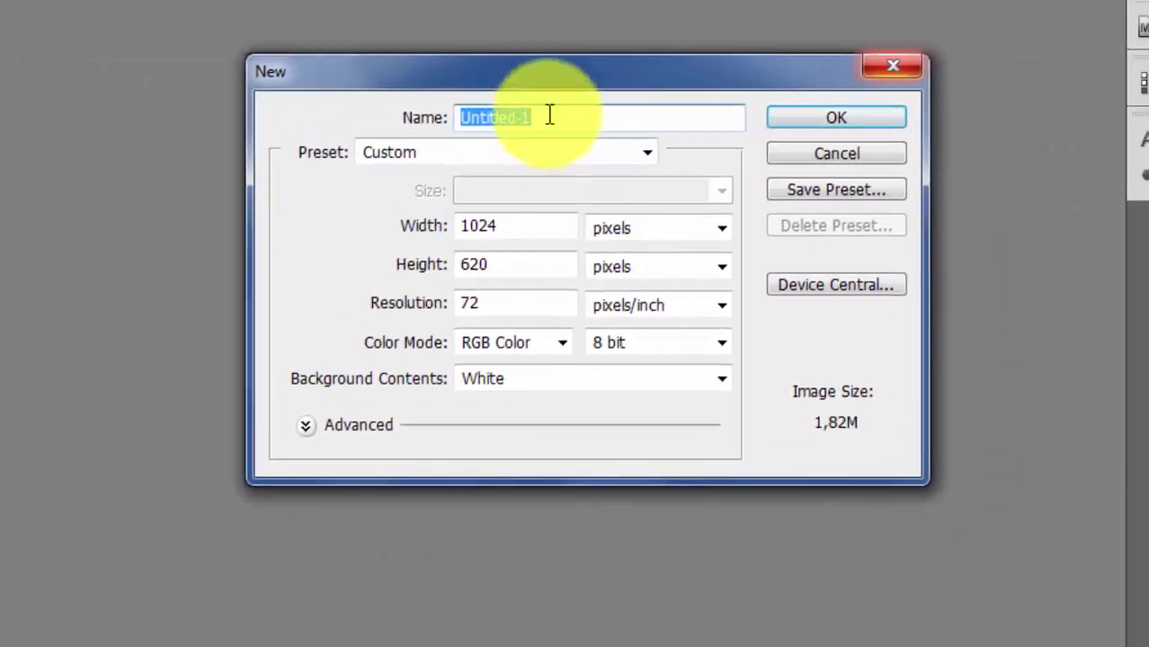
pyautogui.moveTo(835, 214); pyautogui.dragTo(779, 233)
pyautogui.moveTo(482, 126); pyautogui.dragTo(458, 130)
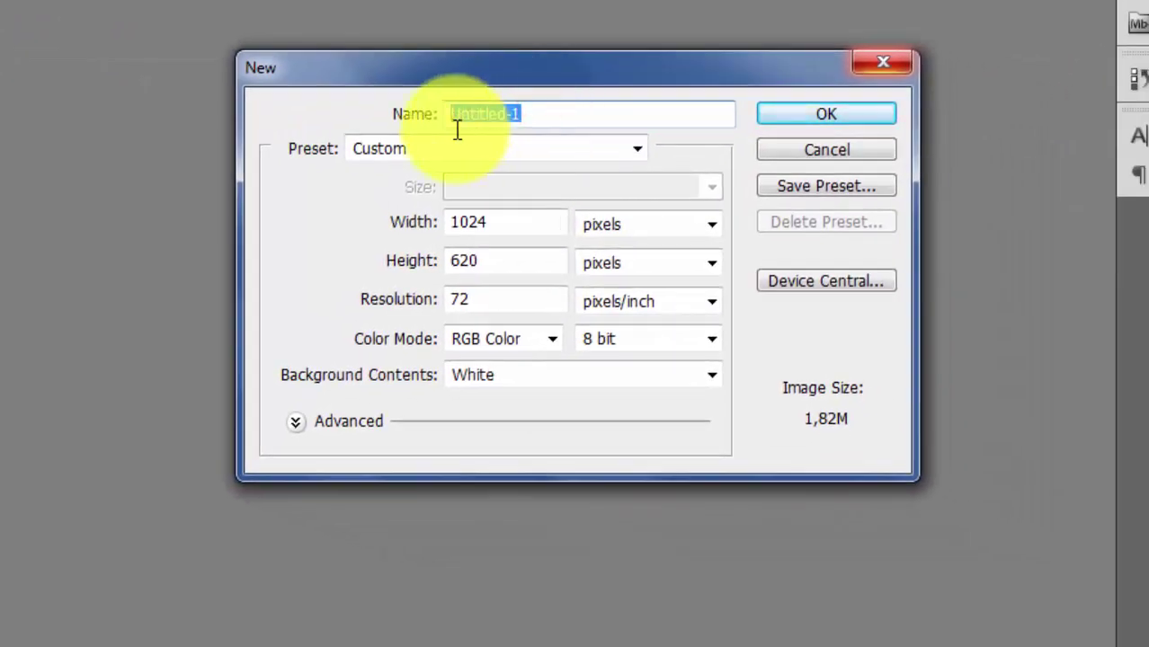
pyautogui.write('bg')
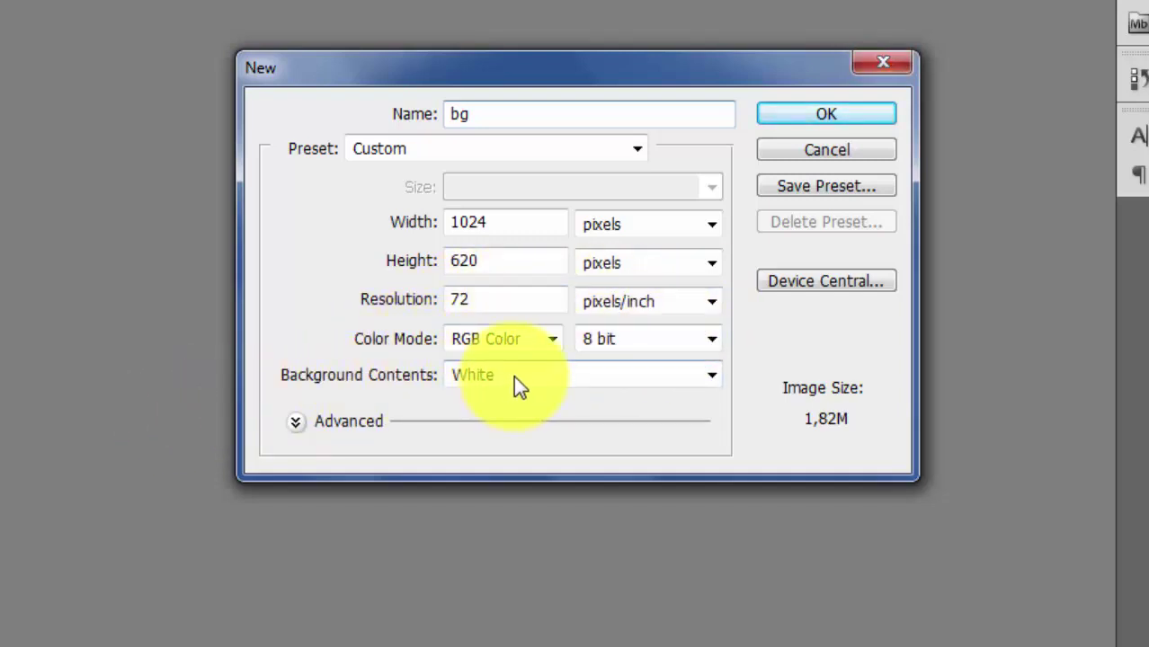
pyautogui.click(827, 112)
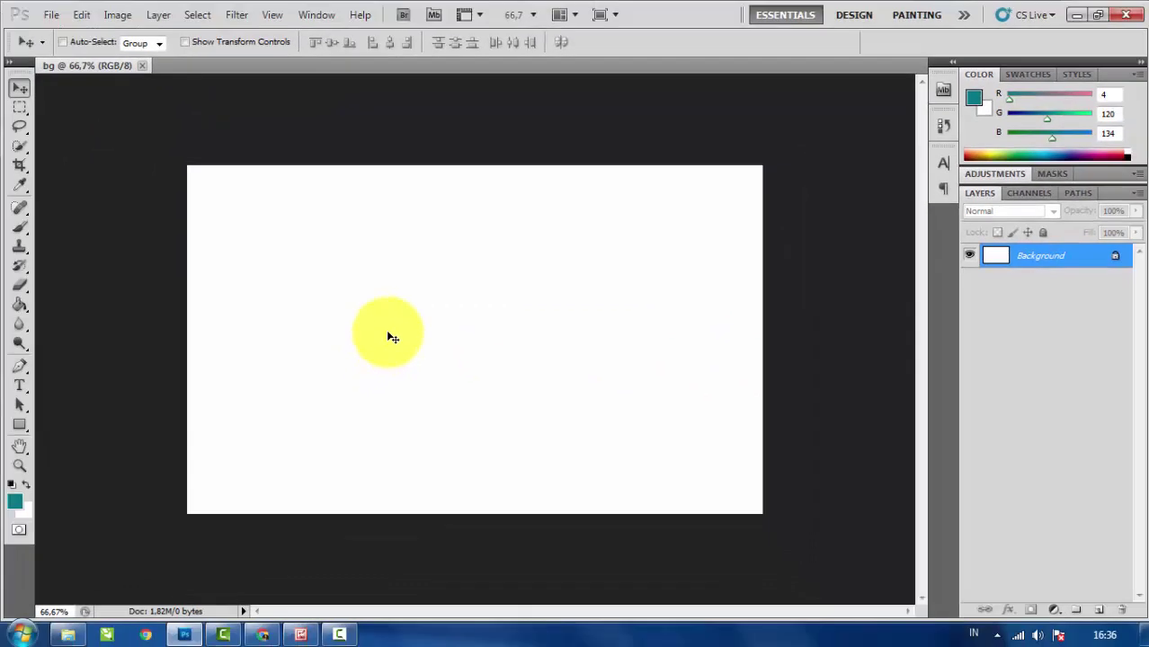
# Fill the white Background layer with teal 047886 using the Paint Bucket tool, then return to the Move tool.
pyautogui.click(20, 305)
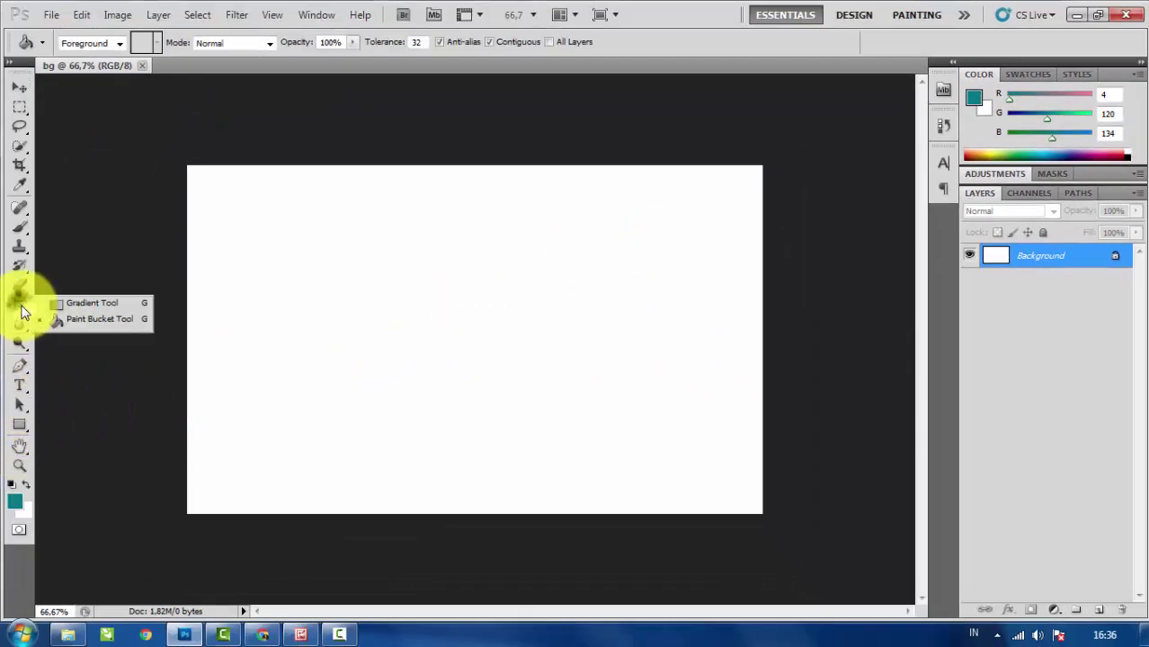
pyautogui.click(81, 320)
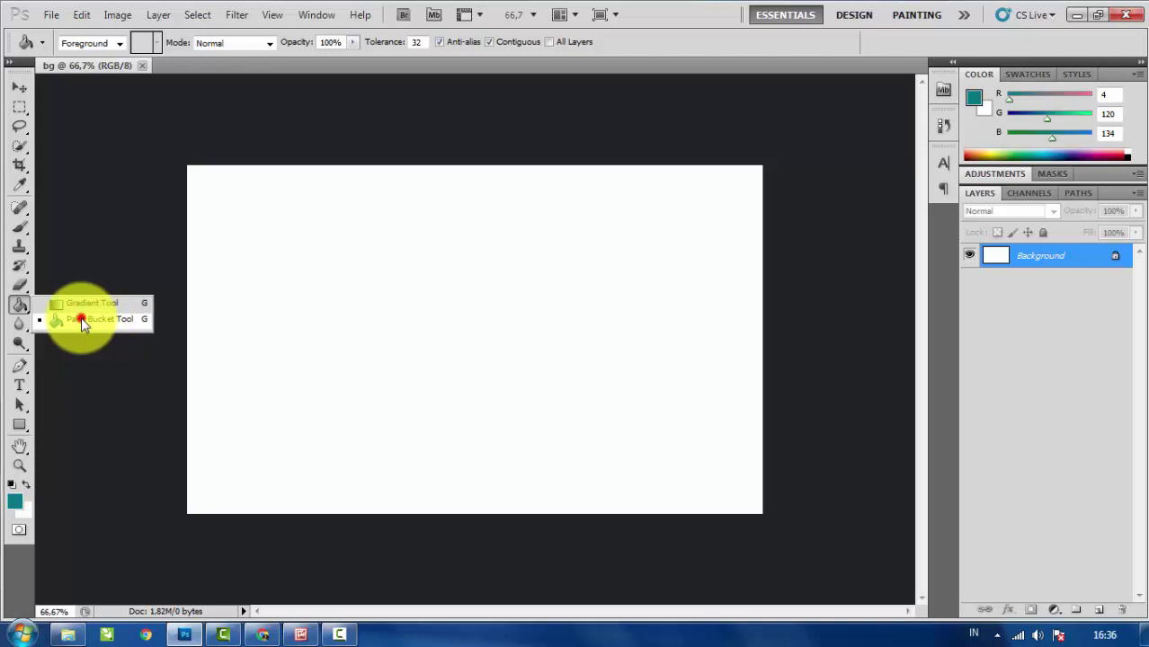
pyautogui.click(12, 499)
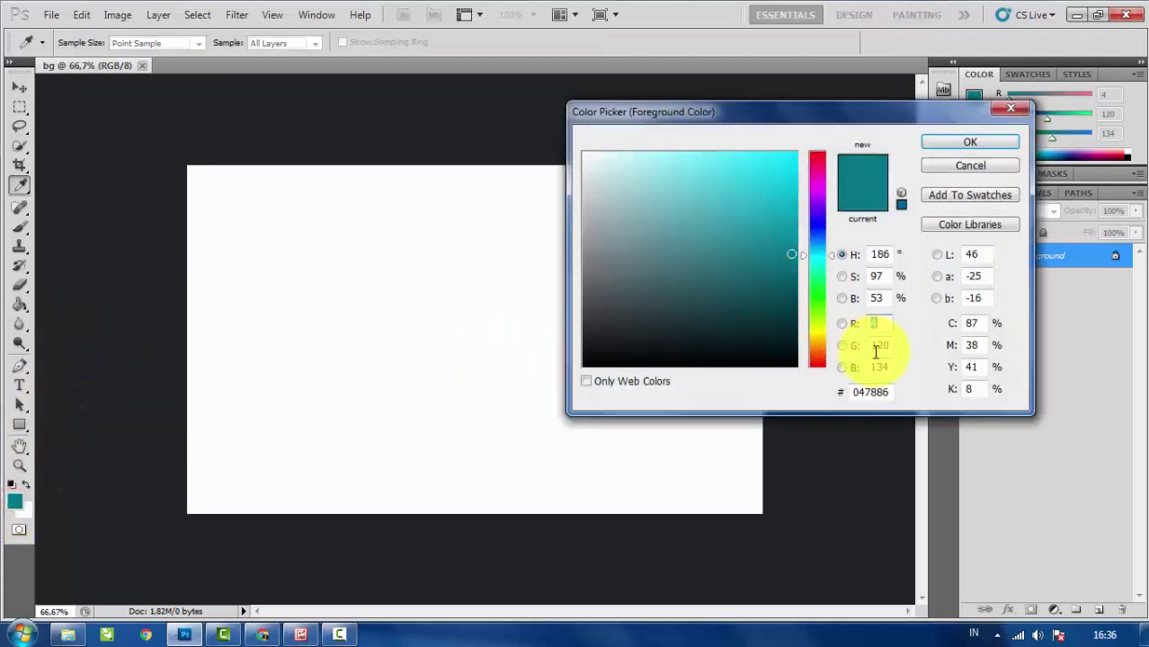
pyautogui.moveTo(891, 391); pyautogui.dragTo(850, 397)
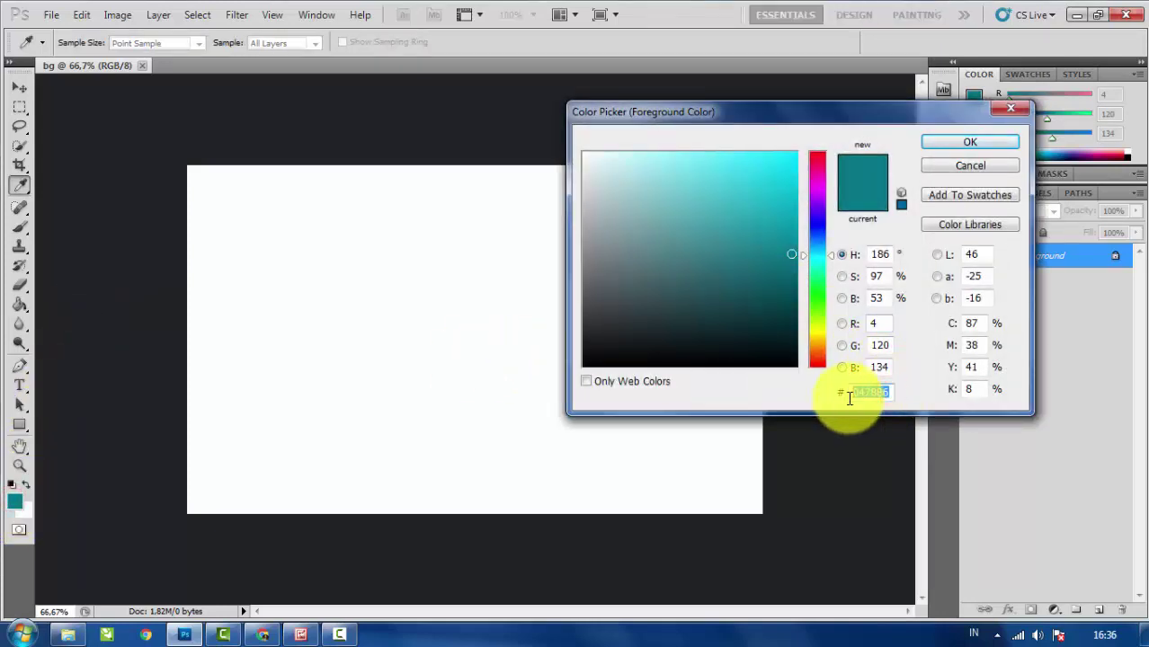
pyautogui.click(951, 142)
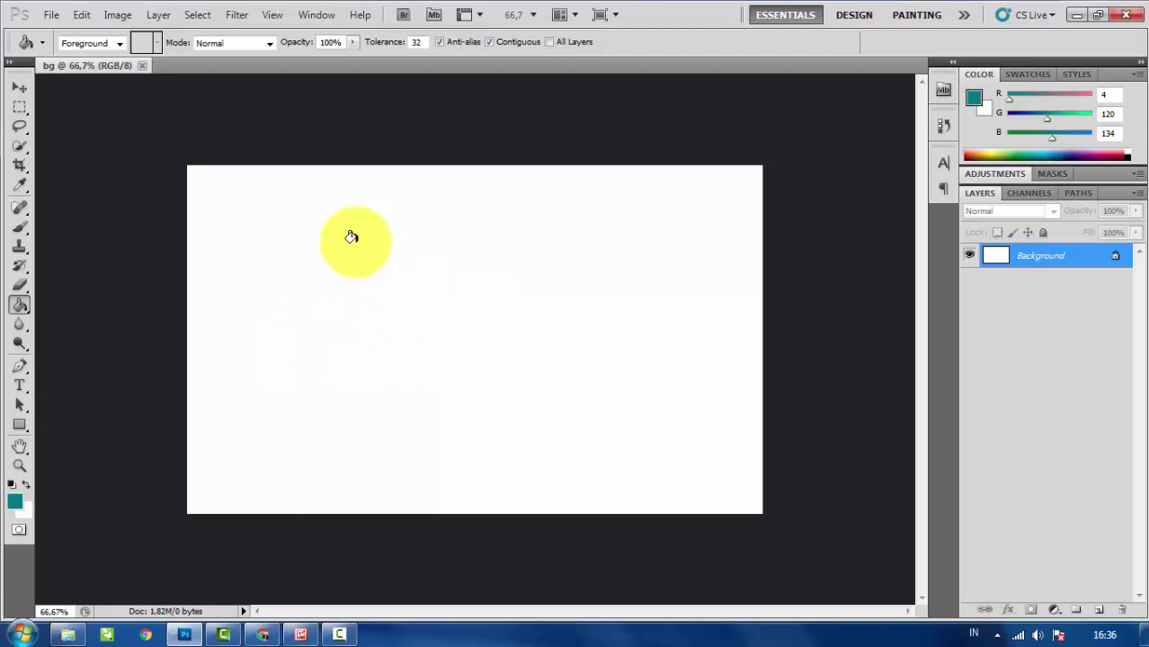
pyautogui.click(376, 261)
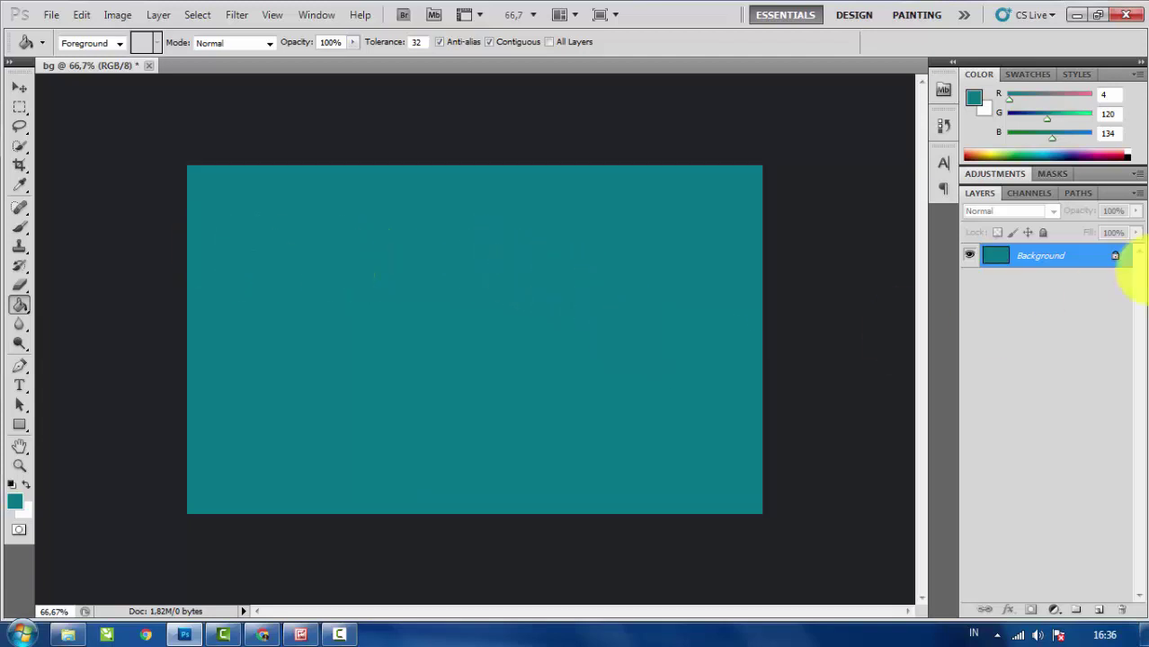
pyautogui.click(19, 87)
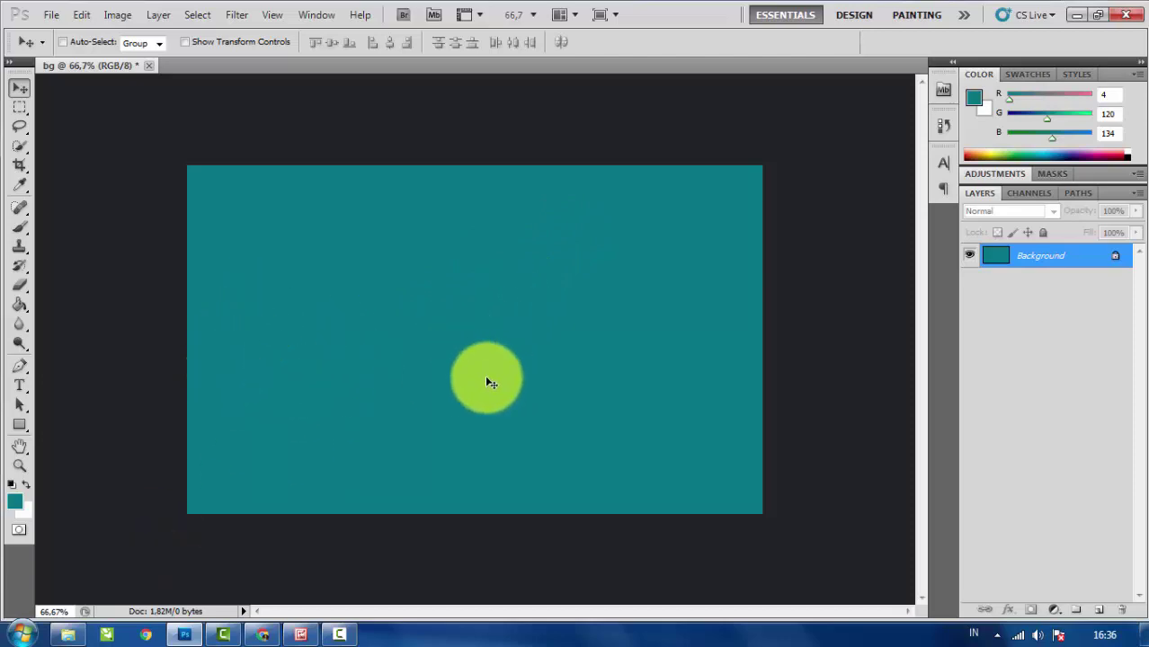
# Place the apel image from drive D: on the canvas at its fitted size and rasterize its layer.
pyautogui.click(769, 137)
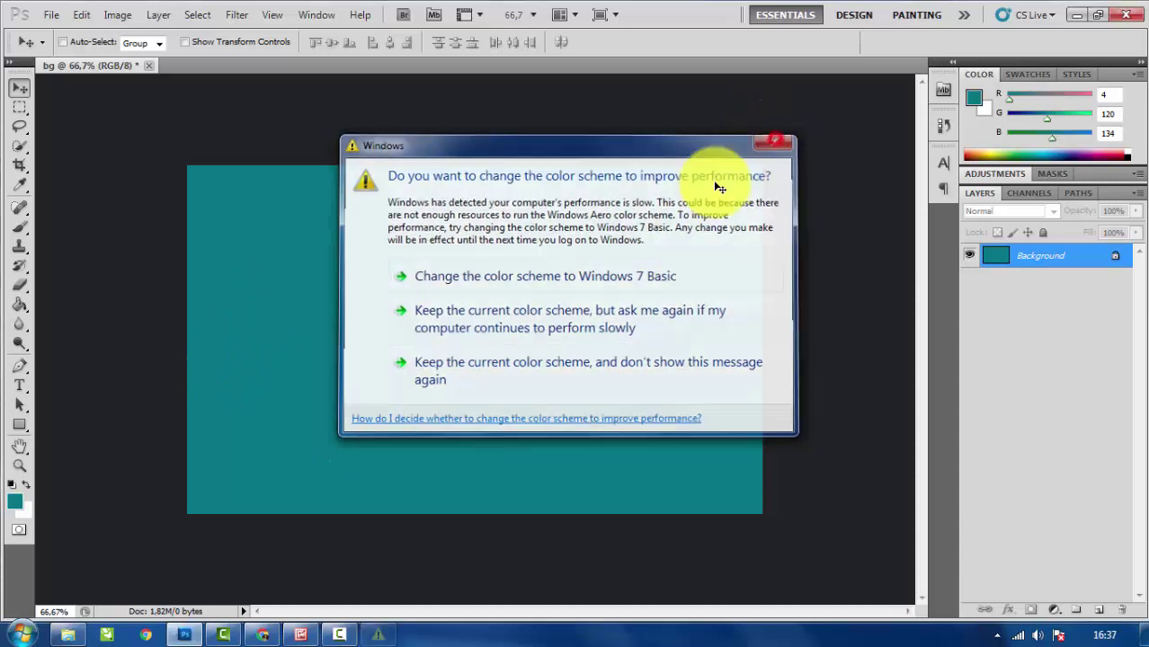
pyautogui.click(79, 635)
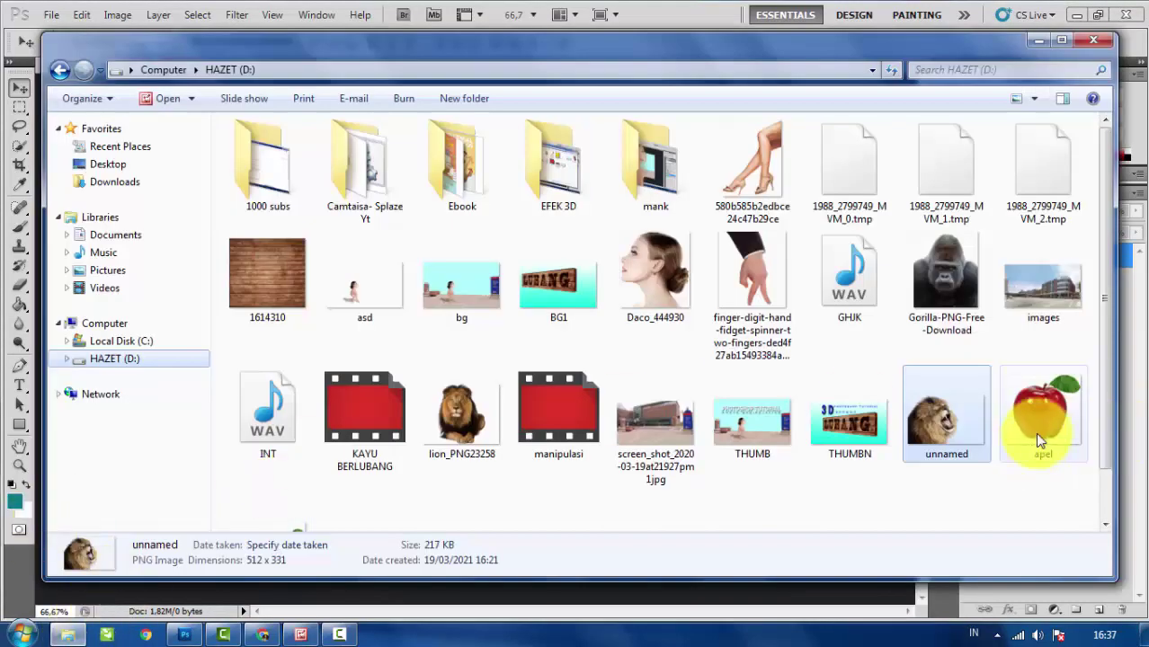
pyautogui.click(1047, 425)
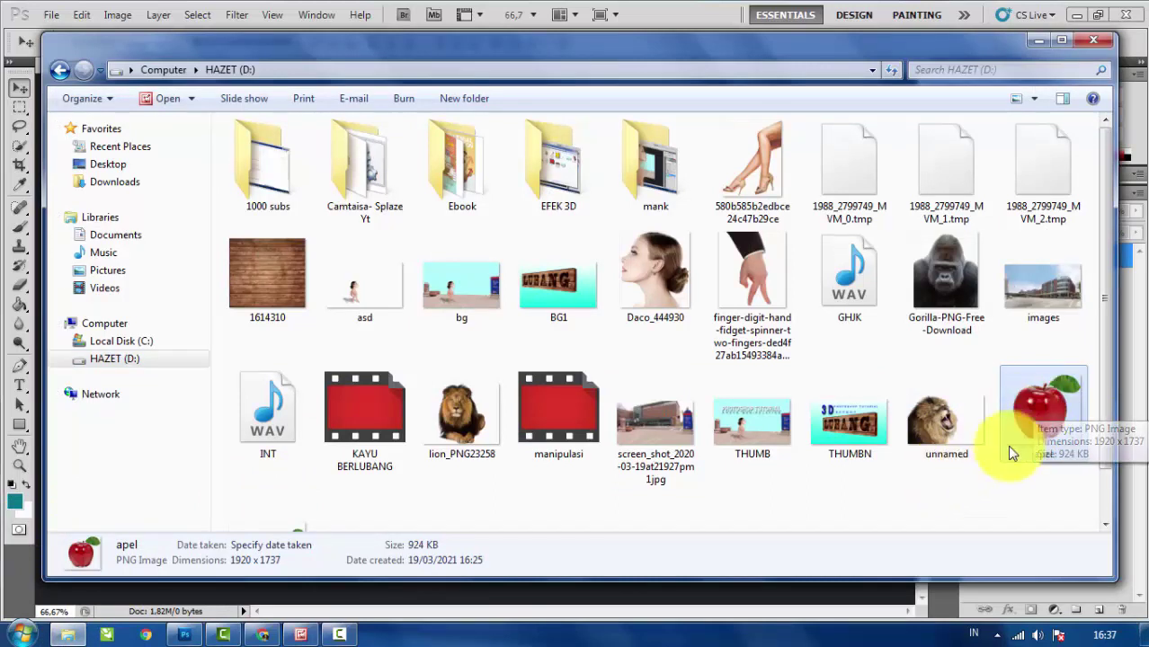
pyautogui.click(1007, 483)
pyautogui.moveTo(1006, 483); pyautogui.dragTo(387, 362)
pyautogui.moveTo(442, 333); pyautogui.dragTo(442, 332)
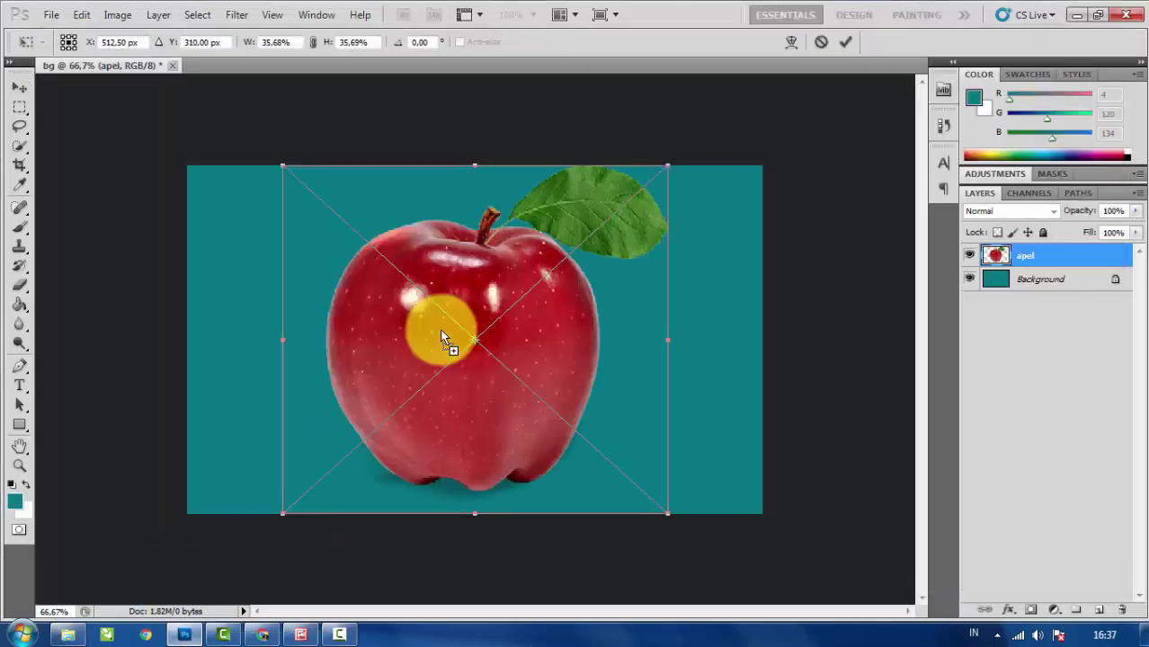
pyautogui.click(846, 41)
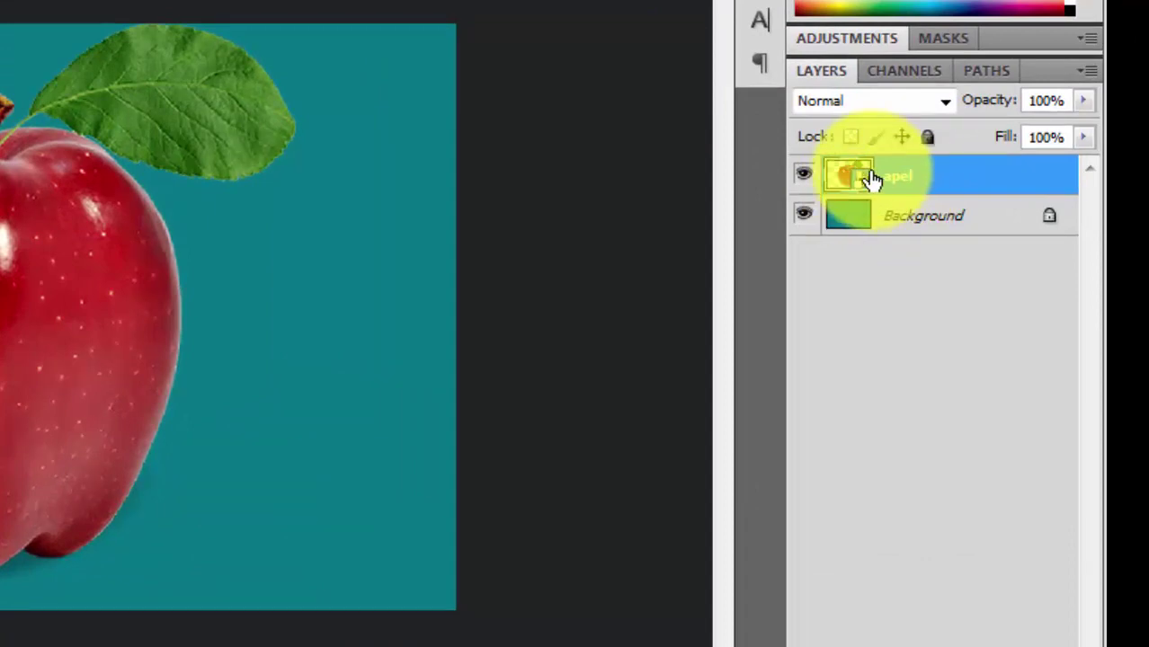
pyautogui.rightClick(917, 184)
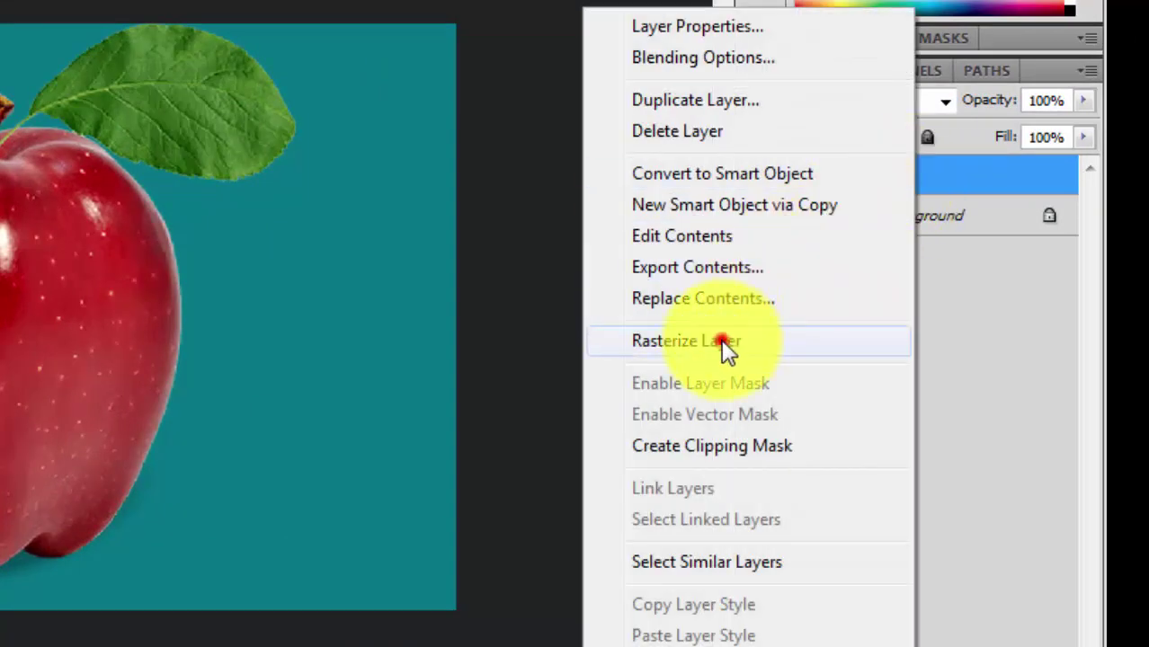
pyautogui.click(685, 342)
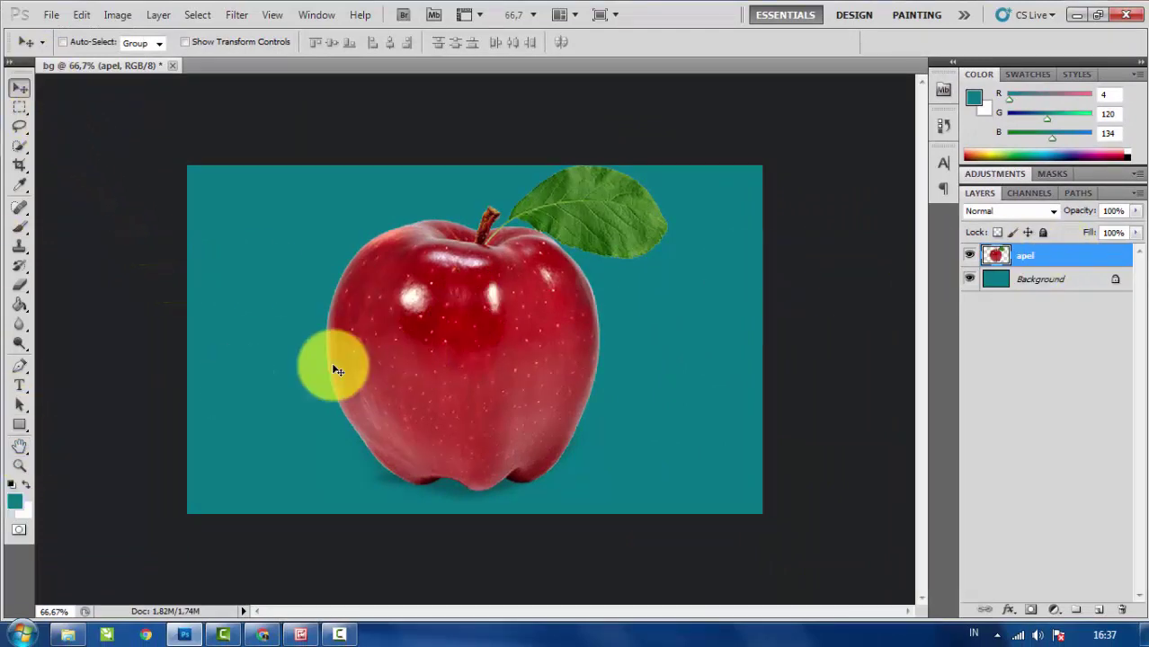
# Place the roaring lion image named unnamed from drive D: over the apple at 100% scale.
pyautogui.click(75, 635)
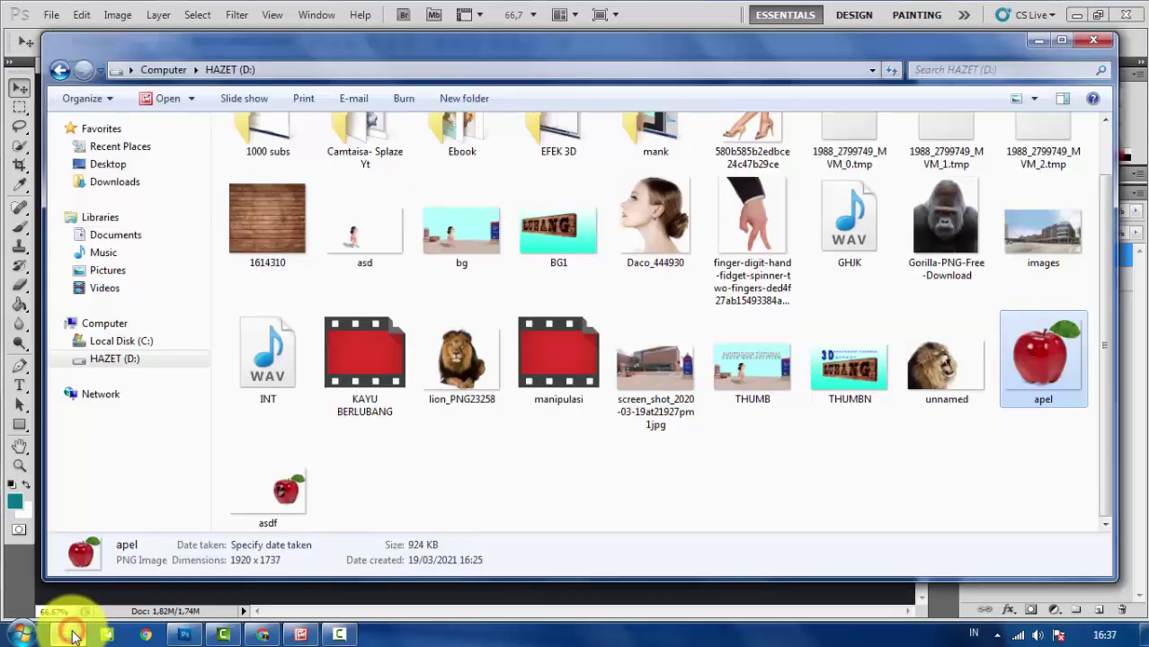
pyautogui.click(950, 371)
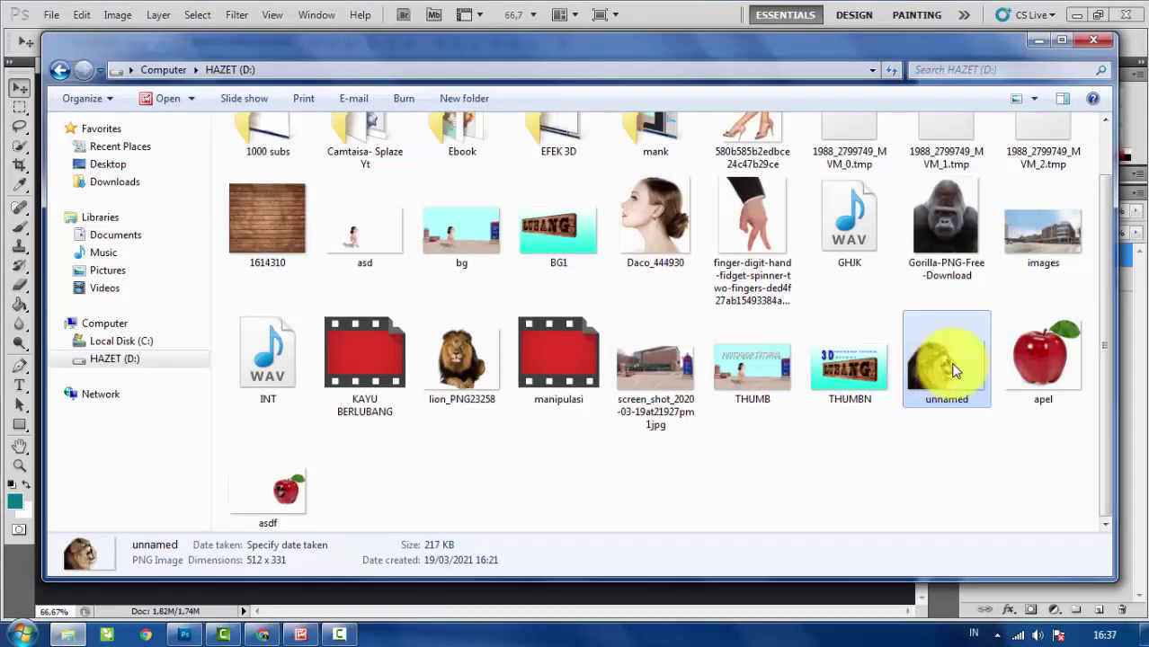
pyautogui.moveTo(953, 368); pyautogui.dragTo(457, 316)
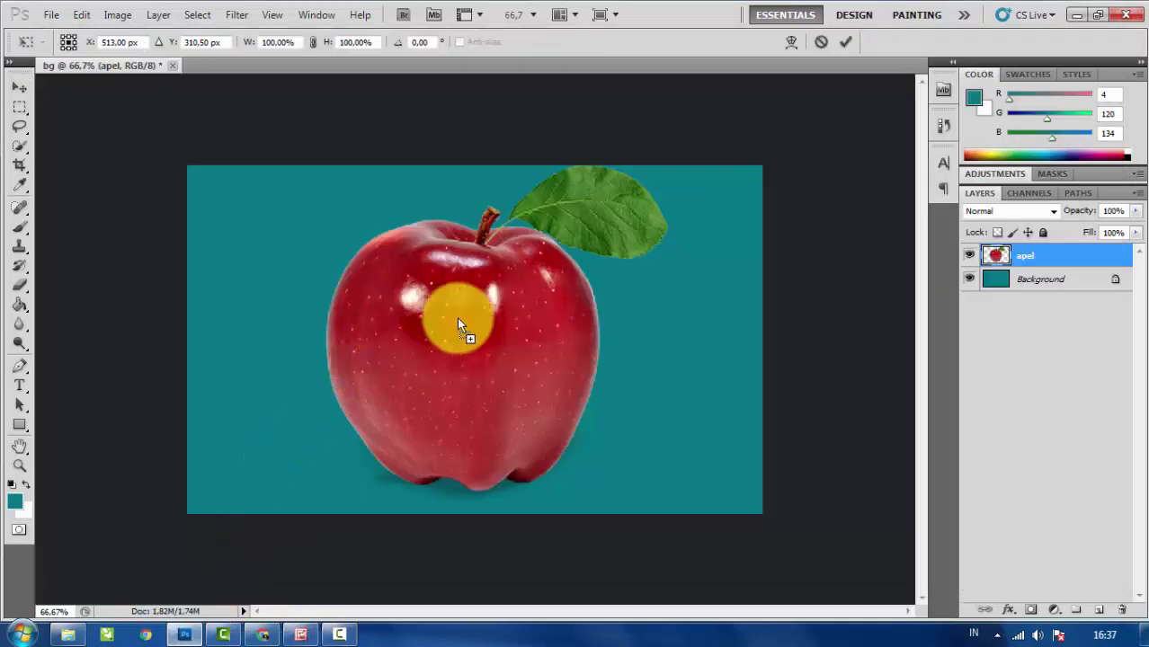
pyautogui.click(845, 43)
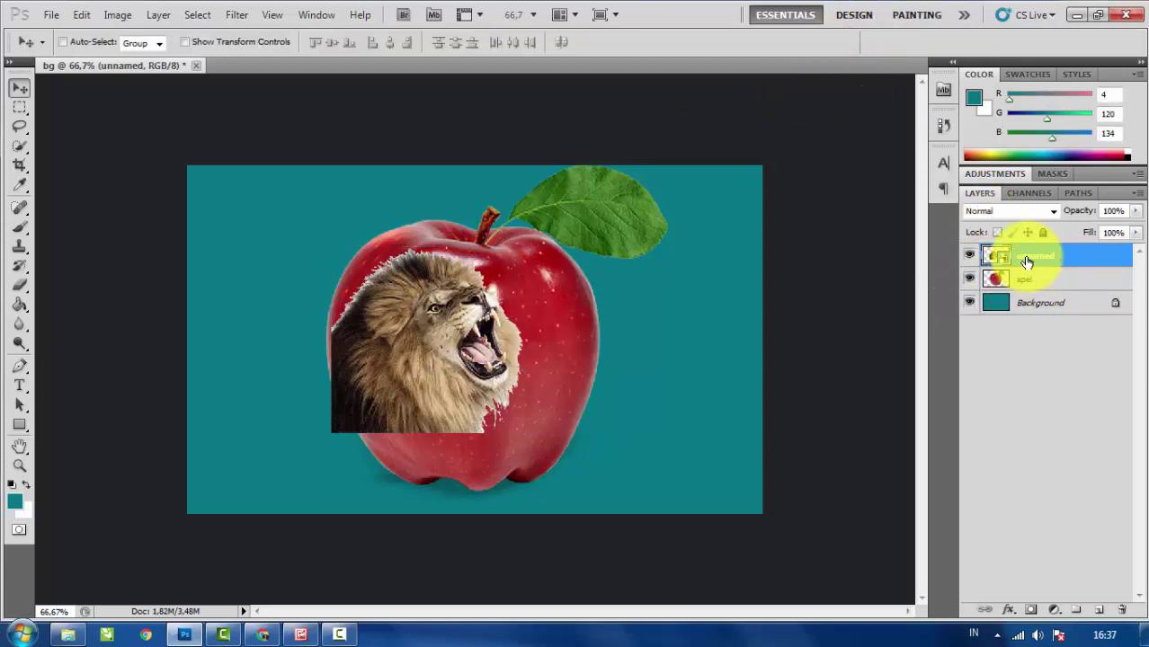
# Rasterize the lion layer and rename it singa.
pyautogui.rightClick(1026, 261)
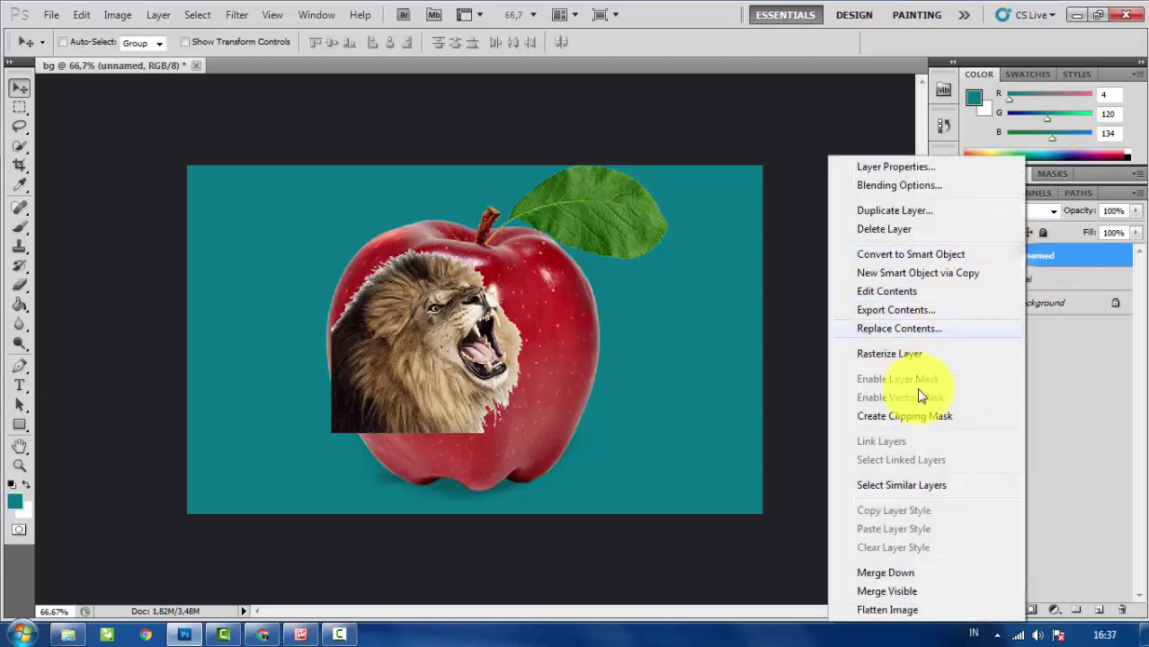
pyautogui.click(910, 360)
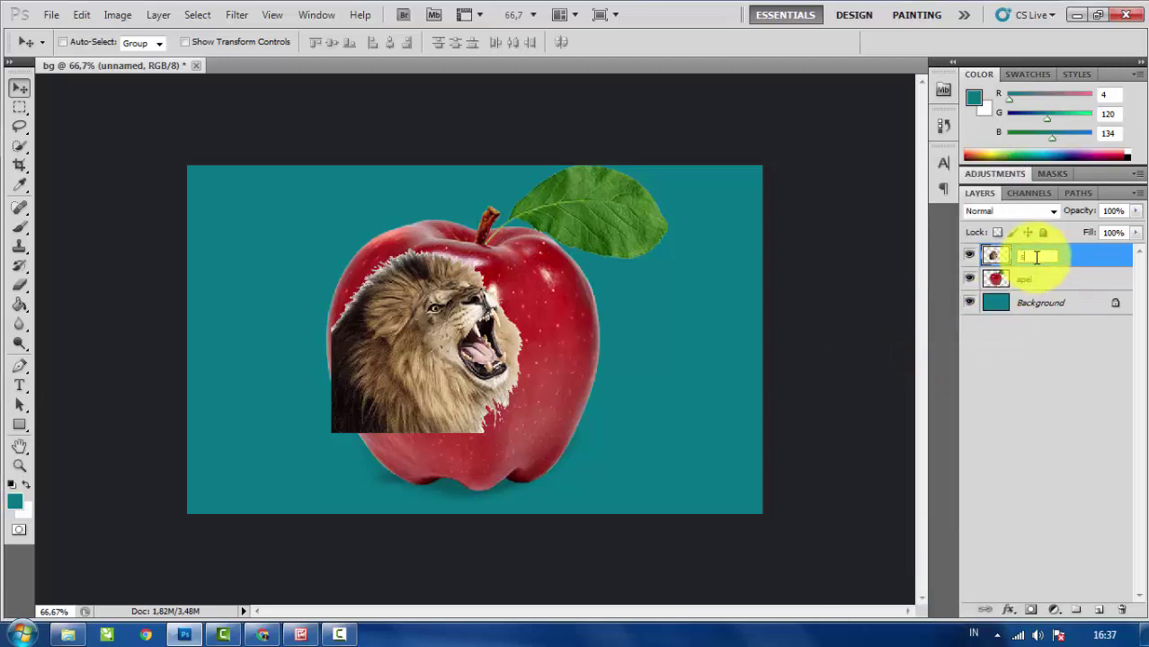
pyautogui.press('Return')
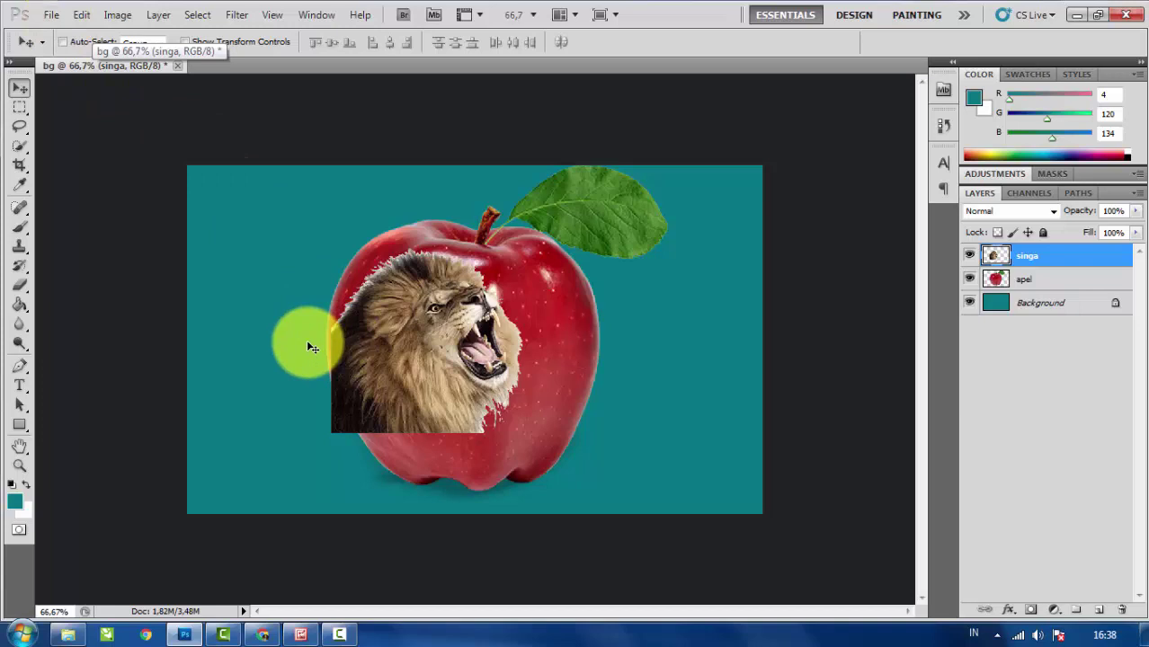
# Free-transform the singa layer: mirror it horizontally, stretch it to about 109% by 123%, tilt it about -10.7° and move it onto the apple.
pyautogui.hotkey('ctrl', 't')
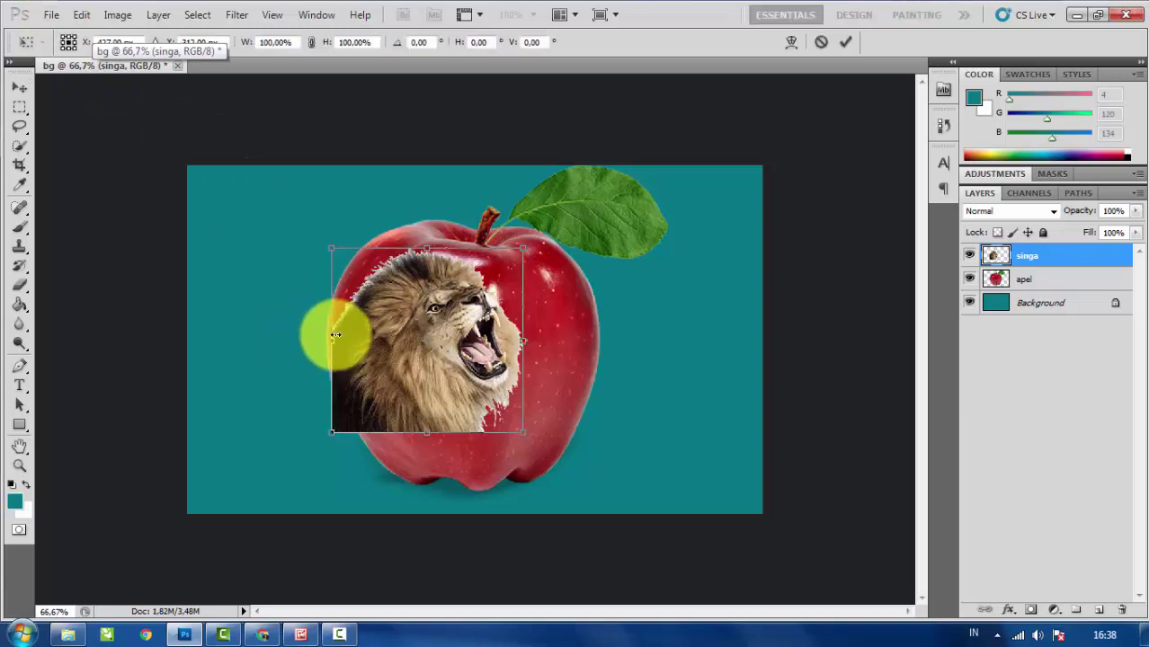
pyautogui.moveTo(332, 344); pyautogui.dragTo(731, 340)
pyautogui.moveTo(628, 239); pyautogui.dragTo(623, 206)
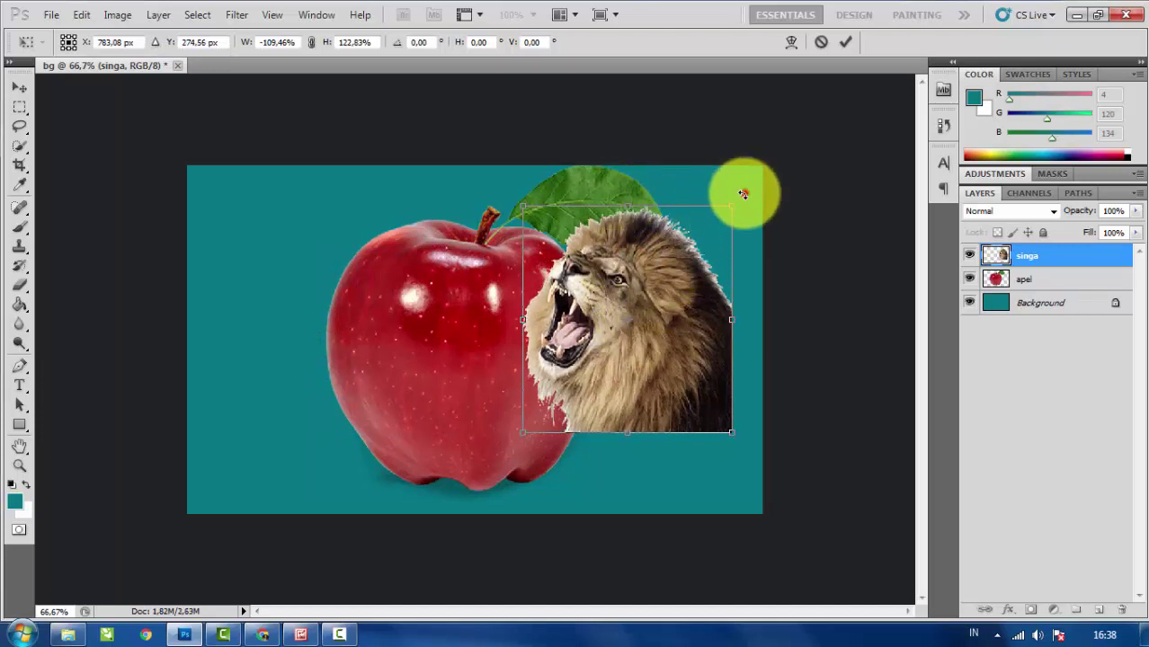
pyautogui.moveTo(742, 192); pyautogui.dragTo(712, 181)
pyautogui.moveTo(661, 315); pyautogui.dragTo(466, 336)
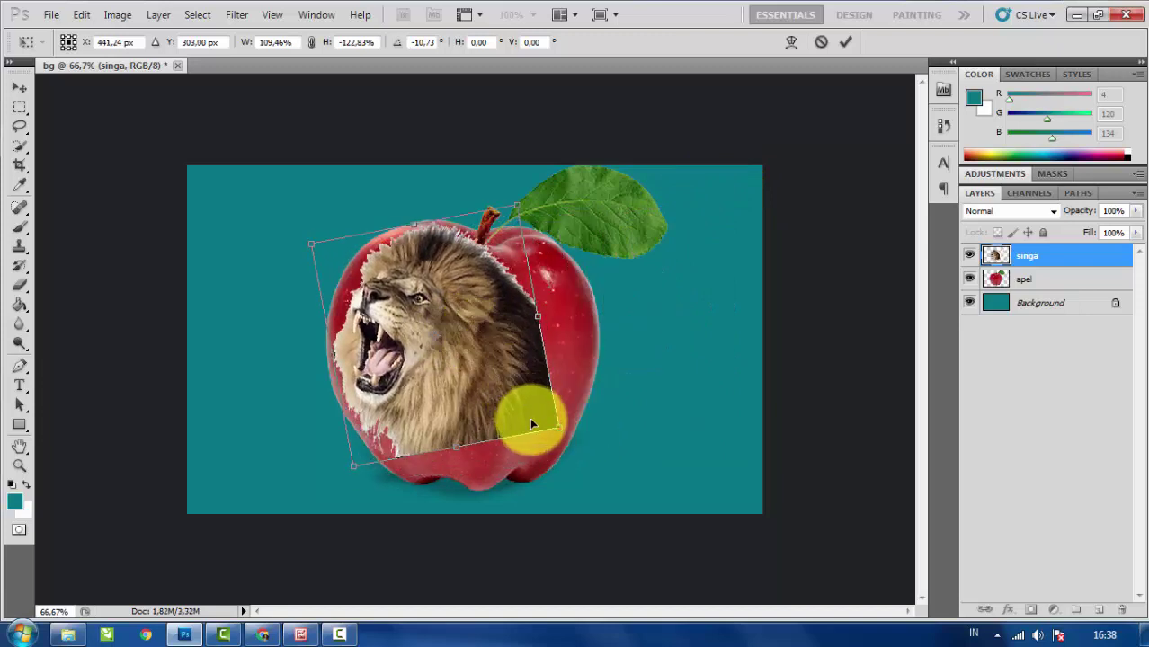
# Enlarge the singa layer to about 143% by 147%, reposition it over the apple and apply the transform.
pyautogui.moveTo(560, 426); pyautogui.dragTo(600, 465)
pyautogui.moveTo(481, 371); pyautogui.dragTo(475, 338)
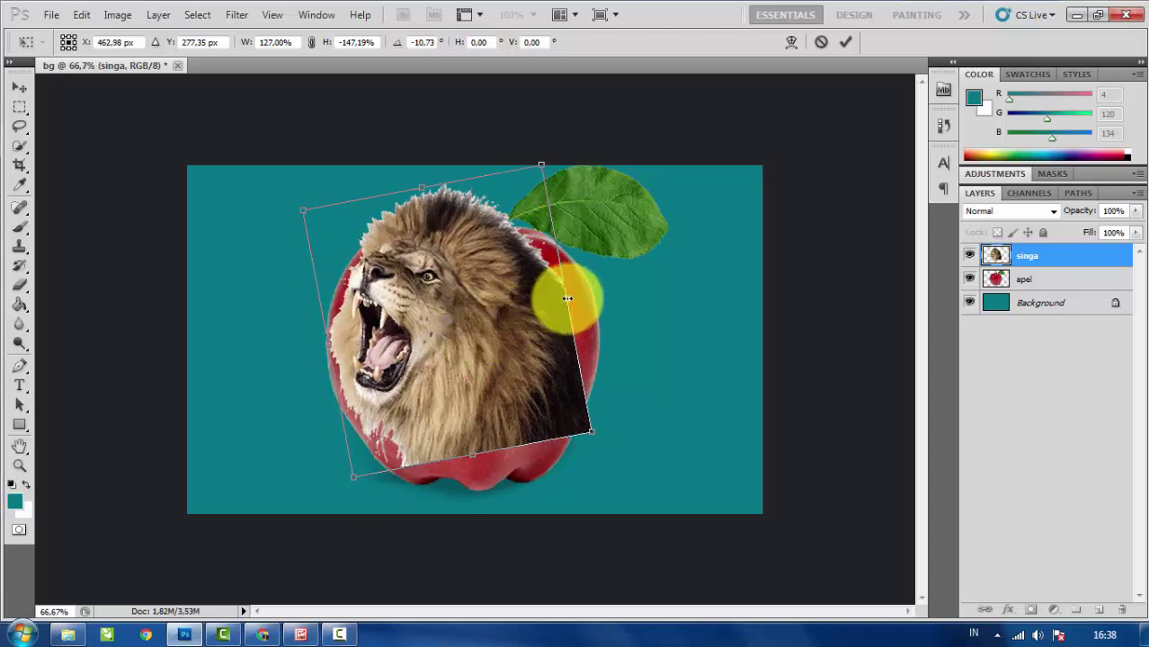
pyautogui.moveTo(566, 298); pyautogui.dragTo(596, 292)
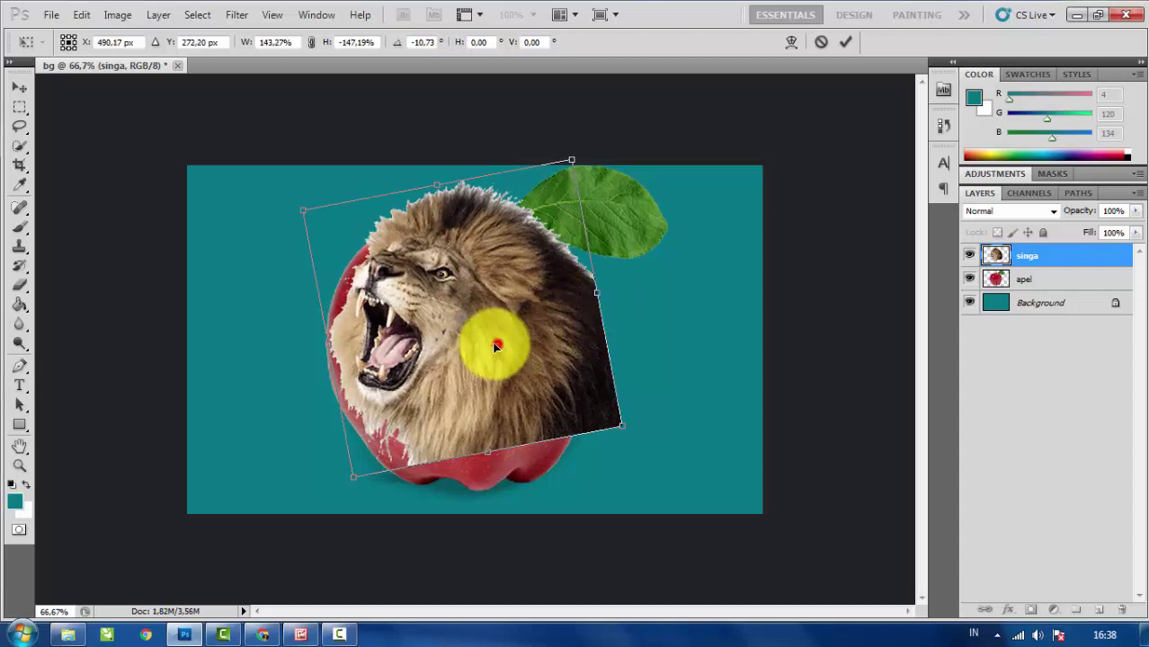
pyautogui.moveTo(496, 347); pyautogui.dragTo(489, 346)
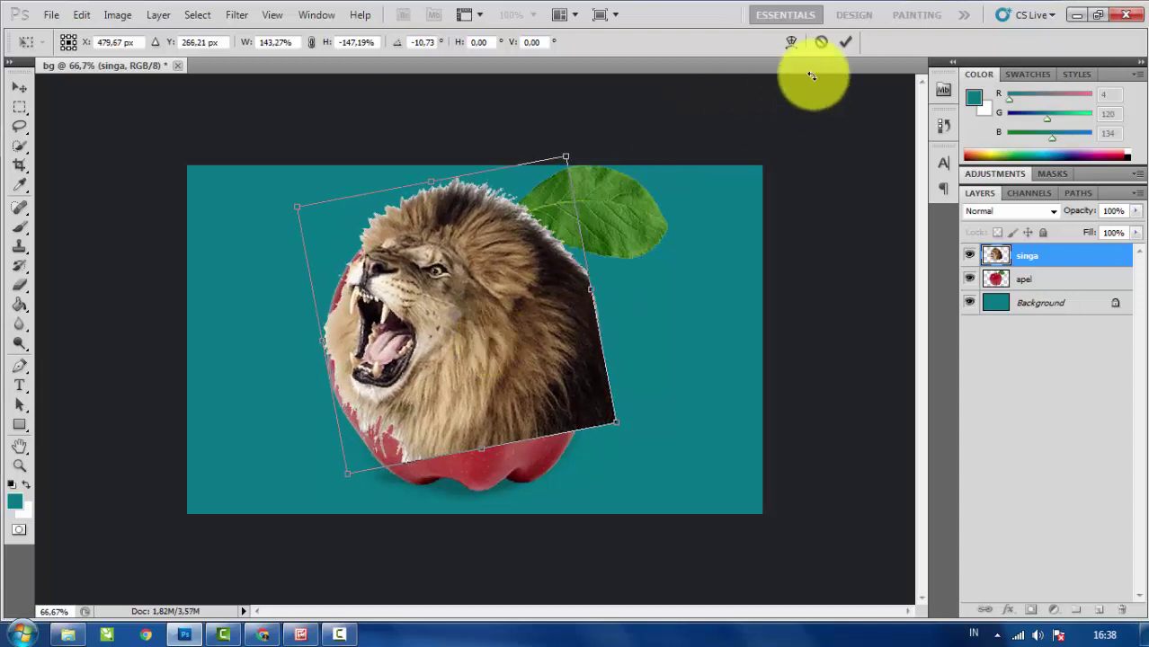
pyautogui.click(845, 41)
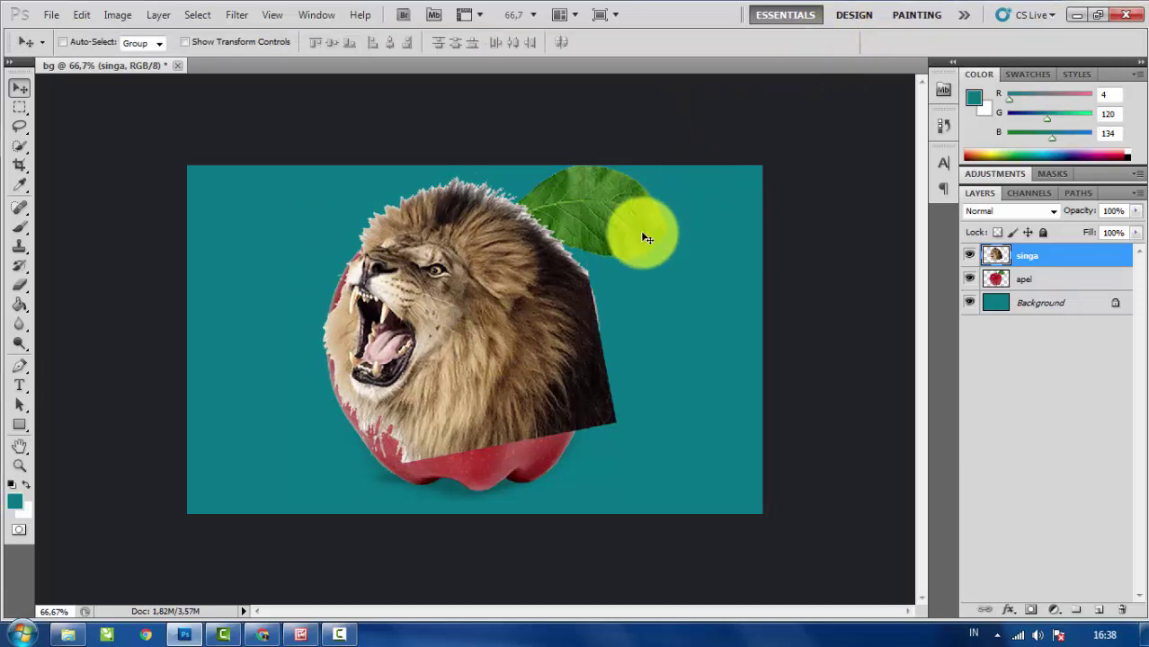
# Start a Pen tool path beside the lion's upper fang and trace around it and down the mouth opening to the lower fang.
pyautogui.hotkey('ctrl', '+')
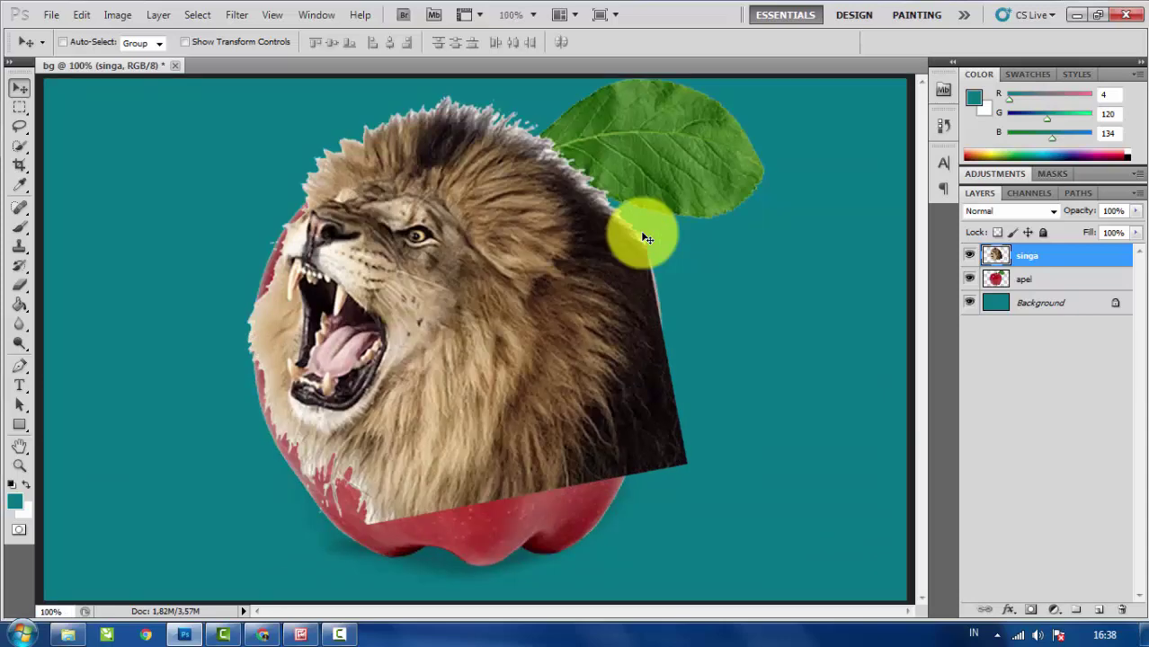
pyautogui.hotkey('ctrl', '+')
pyautogui.moveTo(556, 613); pyautogui.dragTo(489, 611)
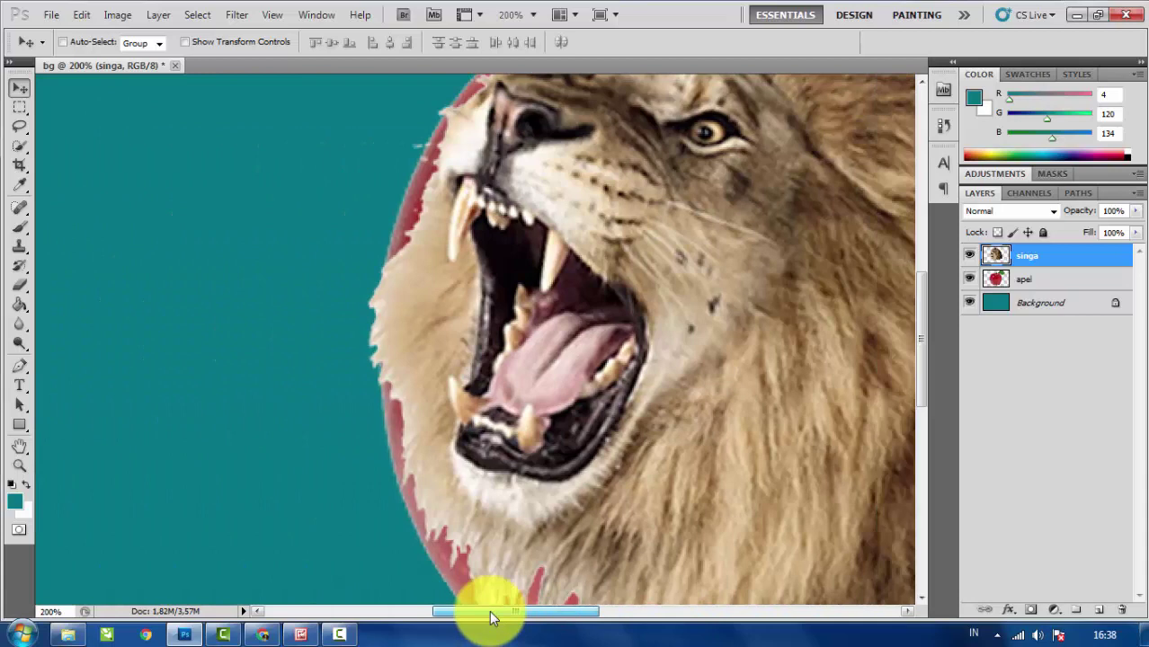
pyautogui.click(21, 376)
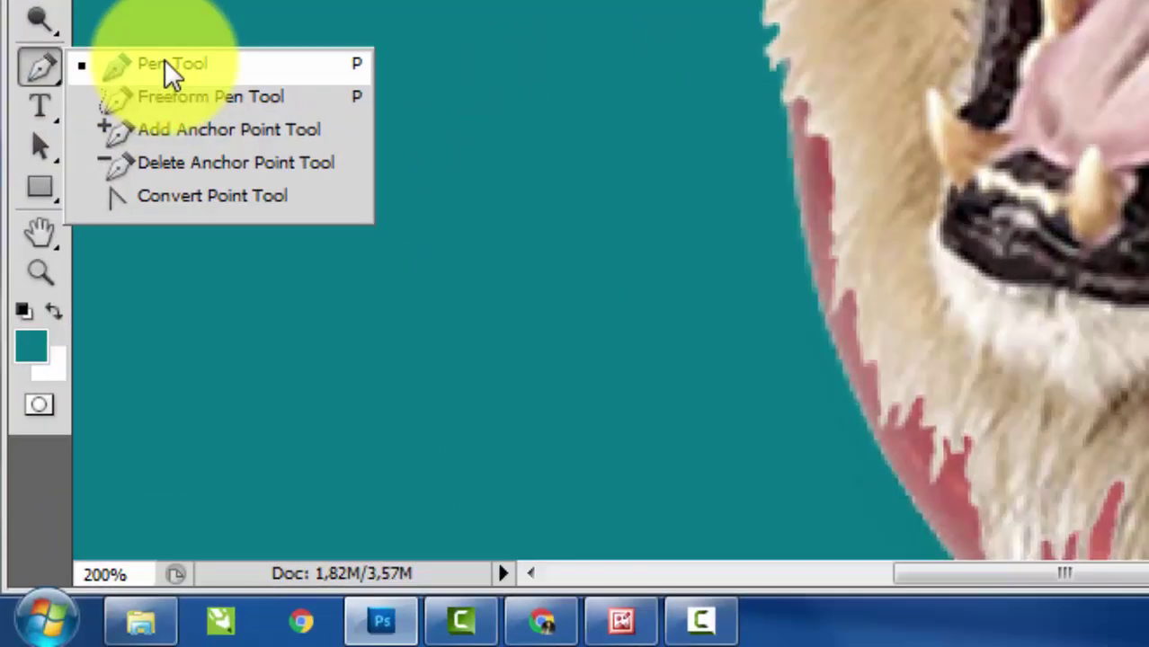
pyautogui.click(79, 363)
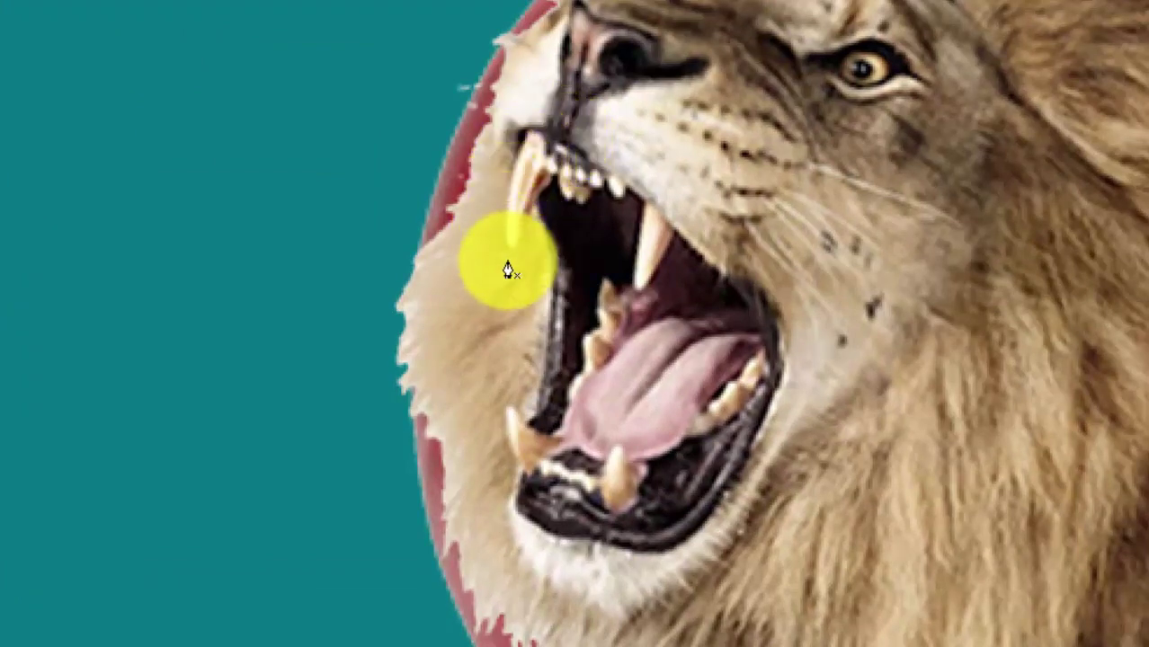
pyautogui.click(494, 131)
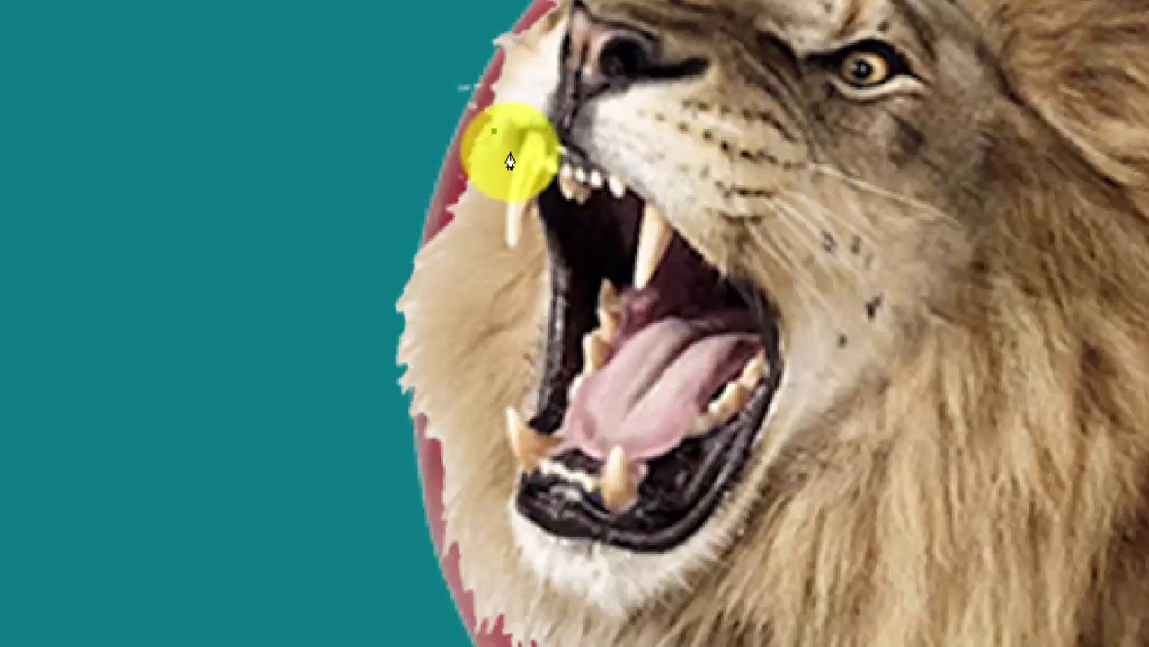
pyautogui.moveTo(510, 152); pyautogui.dragTo(530, 212)
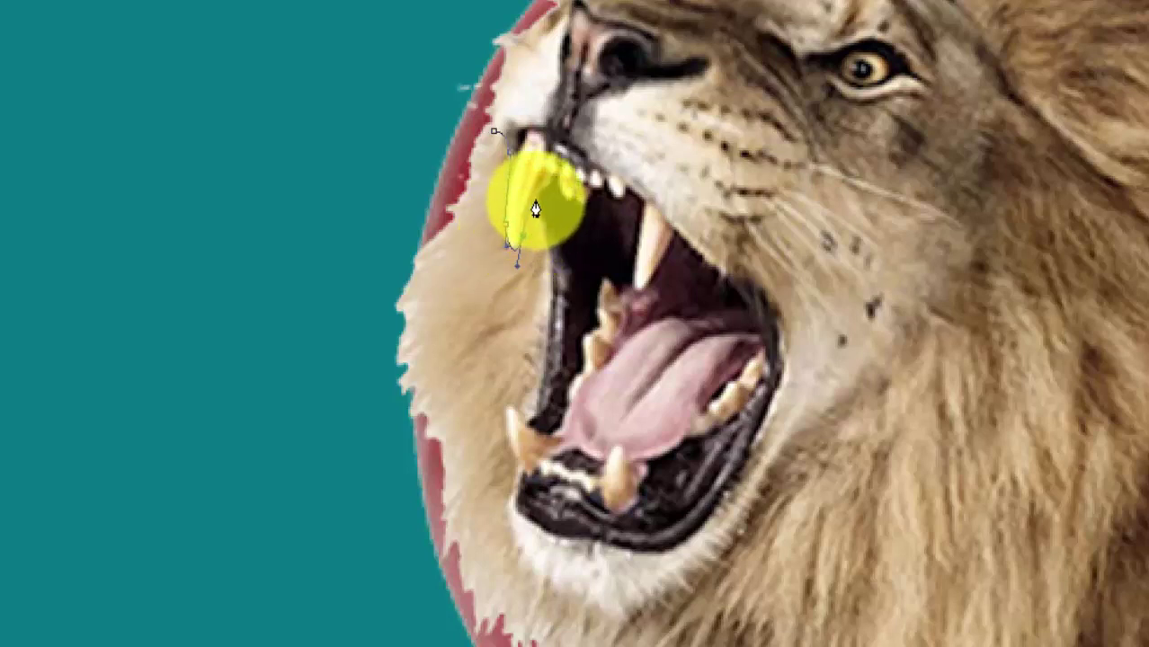
pyautogui.moveTo(536, 208); pyautogui.dragTo(562, 329)
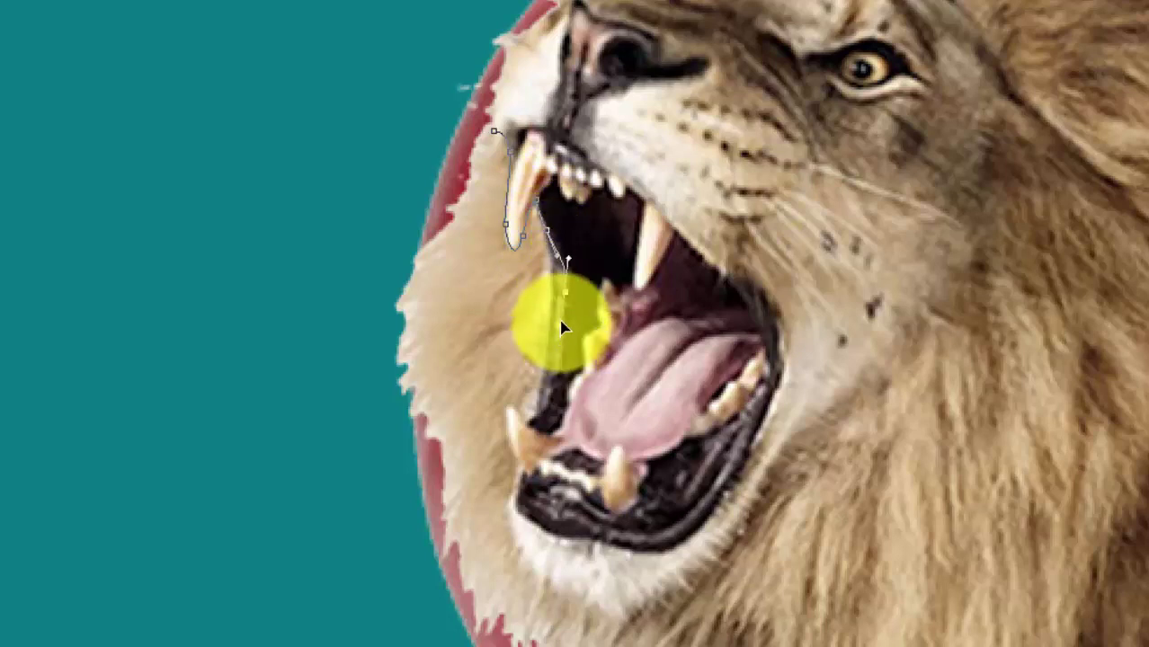
pyautogui.click(554, 406)
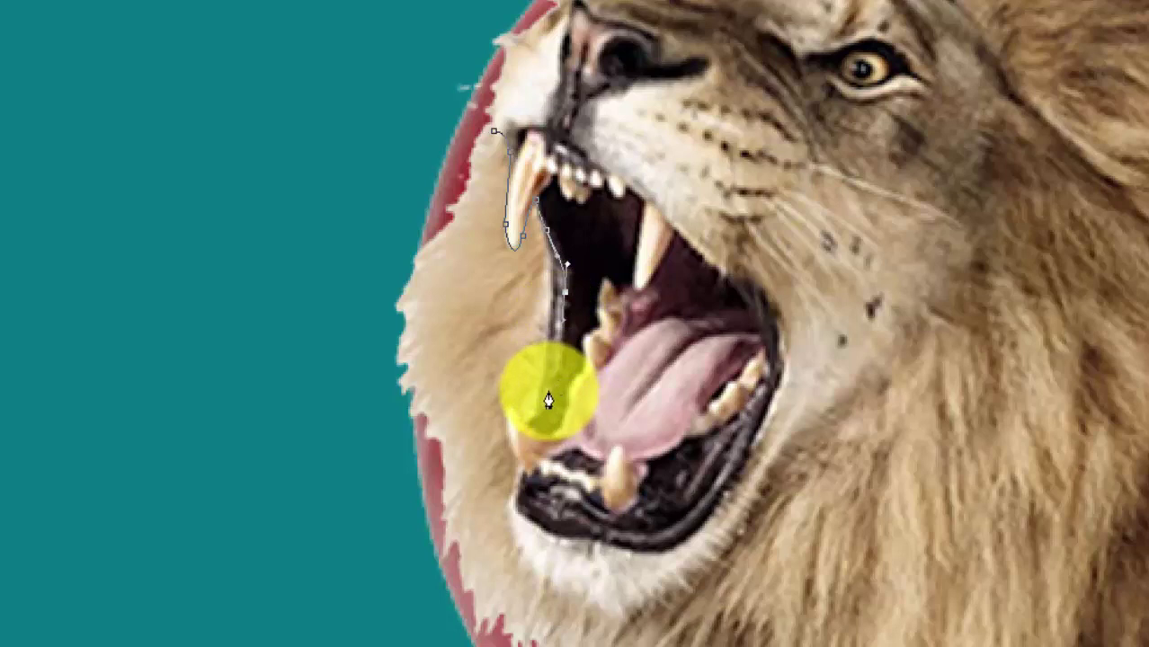
pyautogui.click(549, 400)
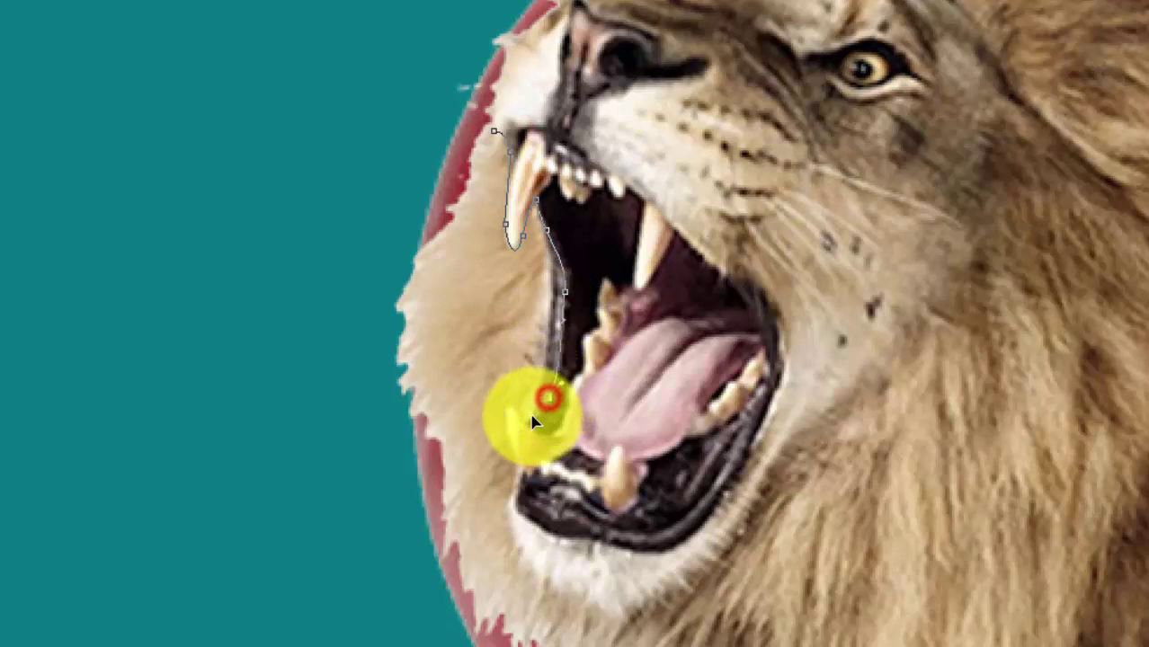
pyautogui.click(528, 418)
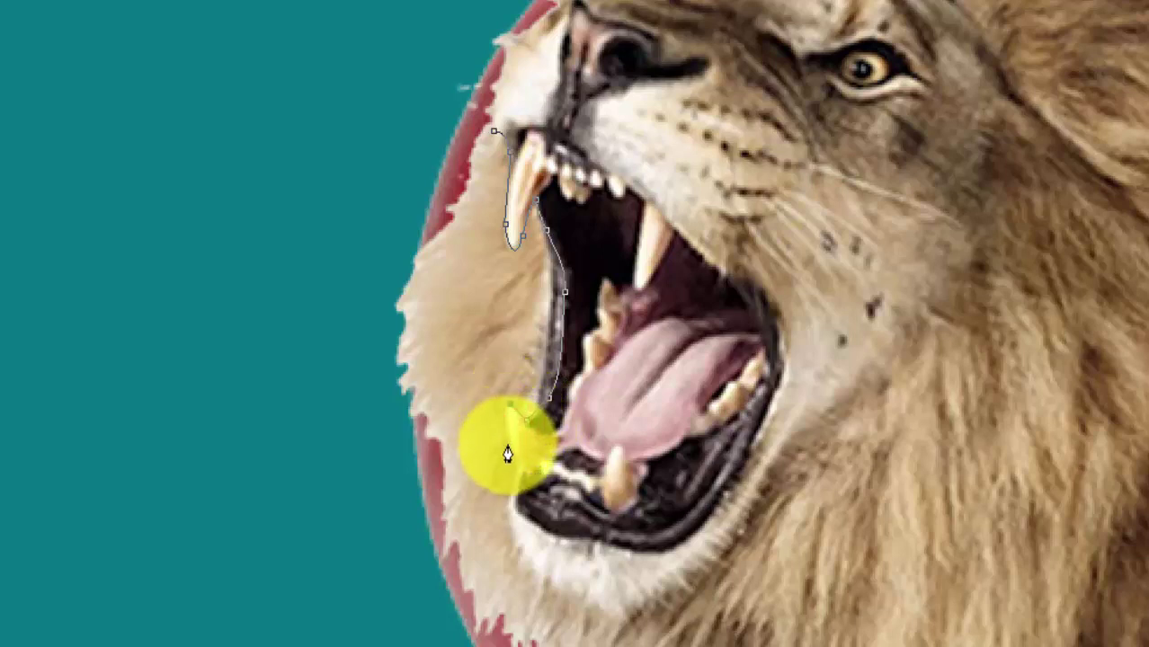
# Continue the path around the lower fang, chin, cheek, eye and nose, and close it at its starting point.
pyautogui.moveTo(508, 447); pyautogui.dragTo(518, 481)
pyautogui.click(512, 493)
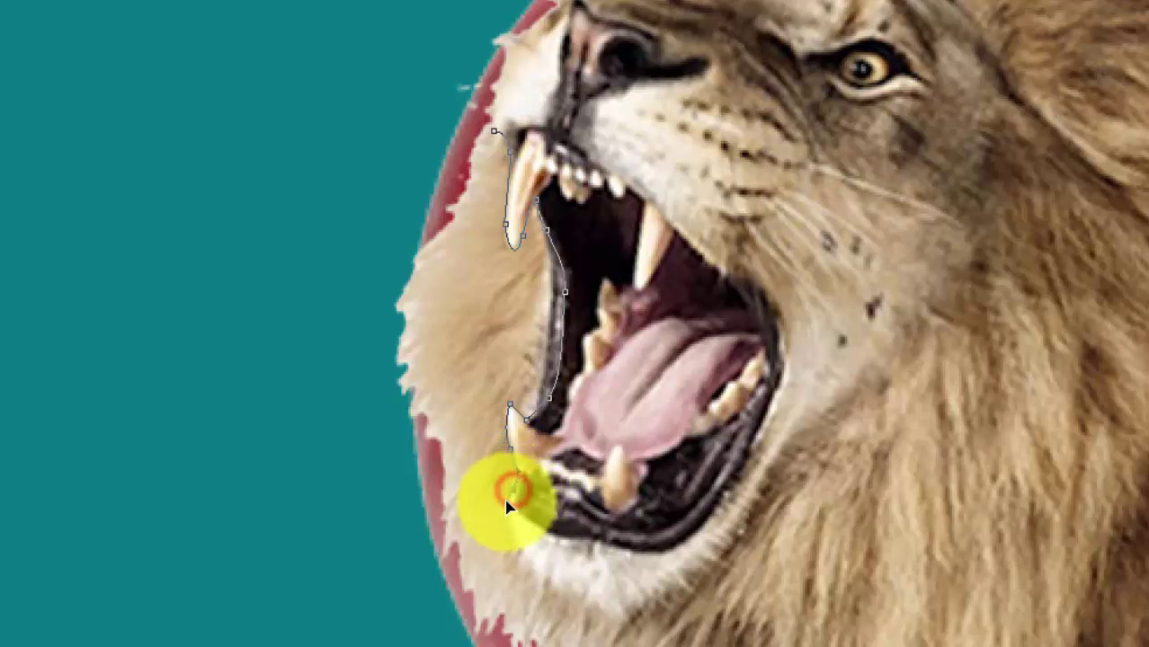
pyautogui.moveTo(502, 548); pyautogui.dragTo(518, 584)
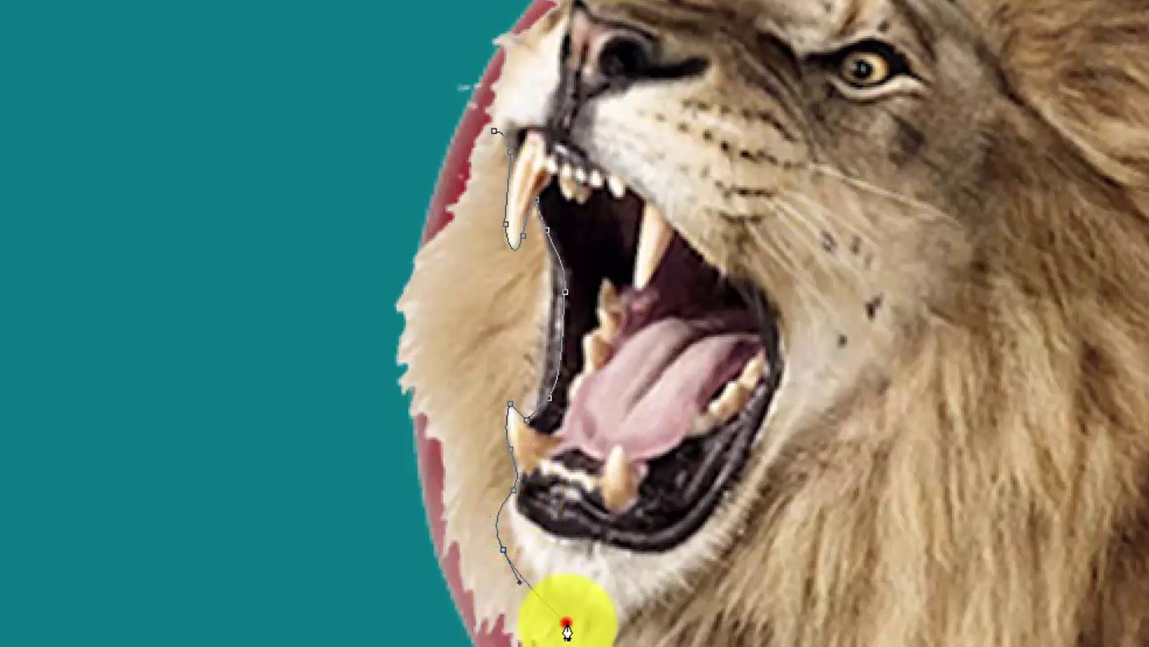
pyautogui.moveTo(566, 623); pyautogui.dragTo(614, 640)
pyautogui.moveTo(678, 624); pyautogui.dragTo(761, 585)
pyautogui.moveTo(803, 533); pyautogui.dragTo(880, 469)
pyautogui.moveTo(940, 390)
pyautogui.mouseDown()
pyautogui.moveTo(979, 227)
pyautogui.moveTo(971, 180)
pyautogui.mouseUp()
pyautogui.moveTo(938, 111); pyautogui.dragTo(899, 65)
pyautogui.moveTo(844, 30)
pyautogui.mouseDown()
pyautogui.moveTo(788, 12)
pyautogui.moveTo(598, 7)
pyautogui.mouseUp()
pyautogui.moveTo(514, 36); pyautogui.dragTo(474, 61)
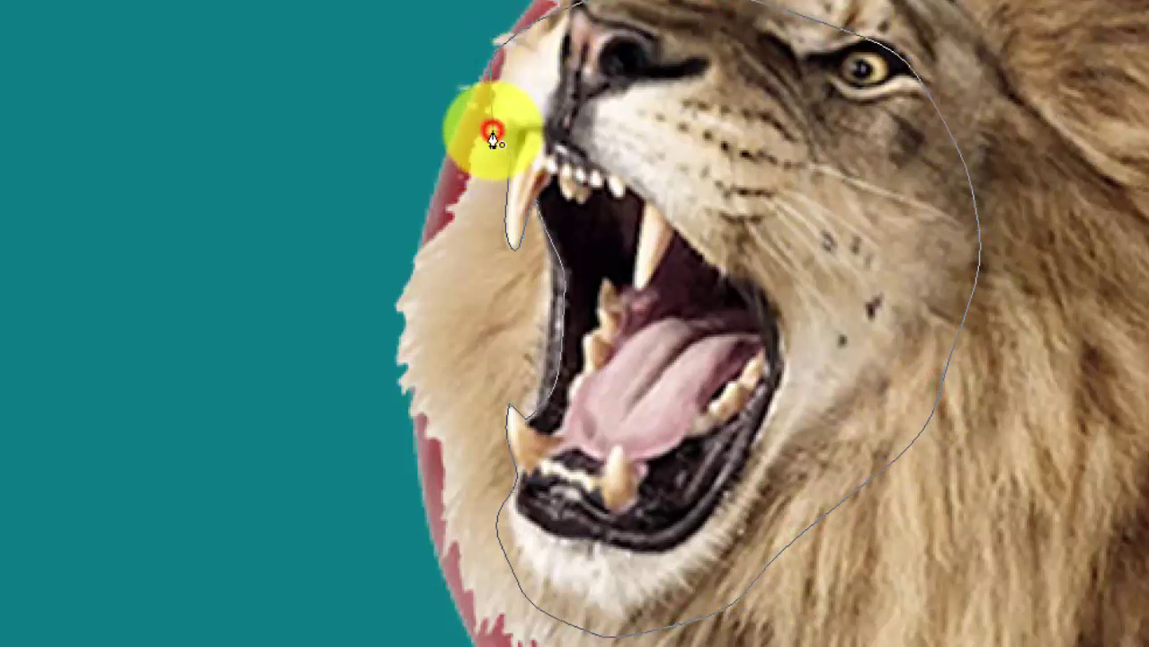
pyautogui.click(492, 134)
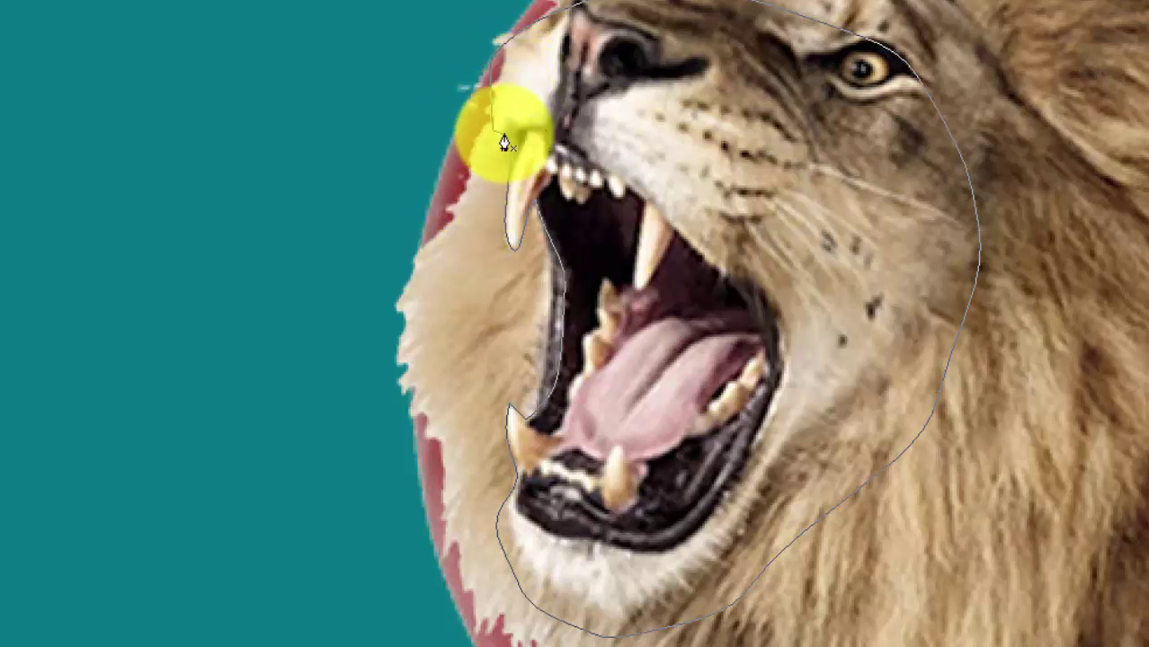
# Turn the path into a new anti-aliased selection with a 0-pixel feather and copy the selected lion face to its own layer.
pyautogui.rightClick(504, 142)
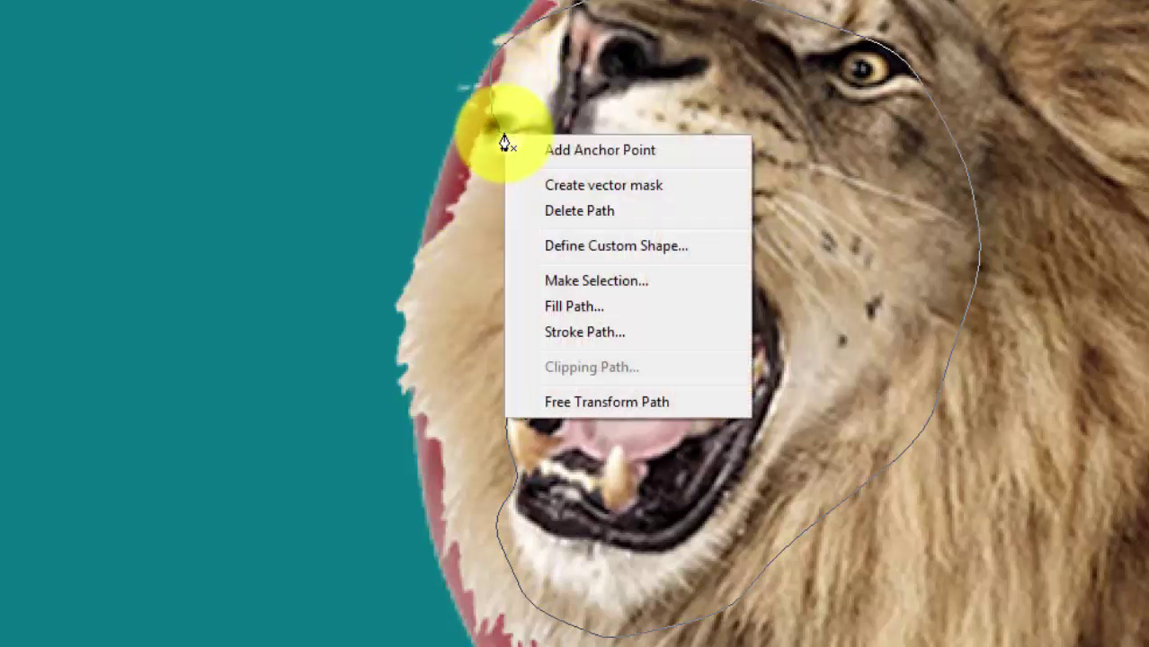
pyautogui.click(617, 280)
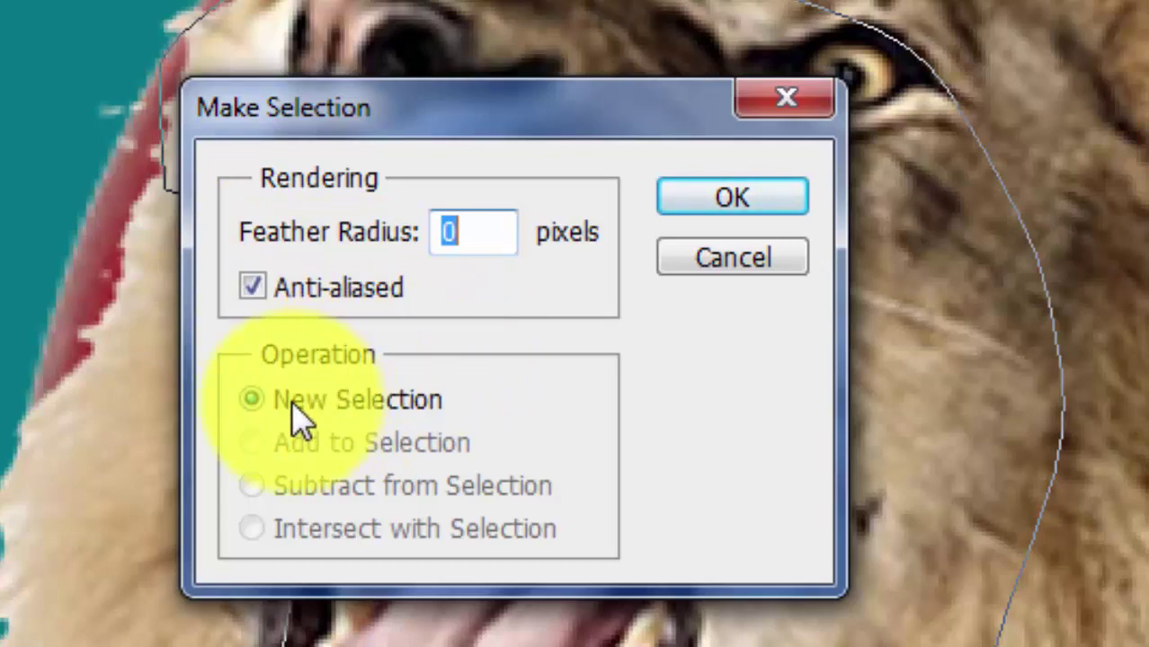
pyautogui.click(719, 200)
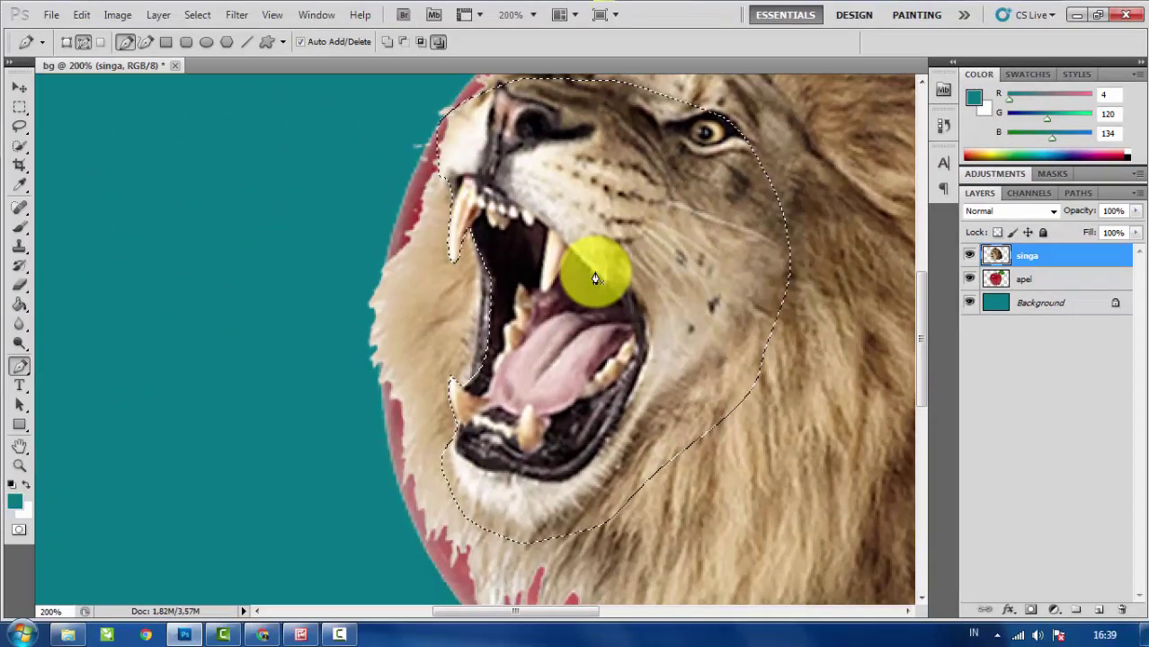
pyautogui.hotkey('ctrl', 'j')
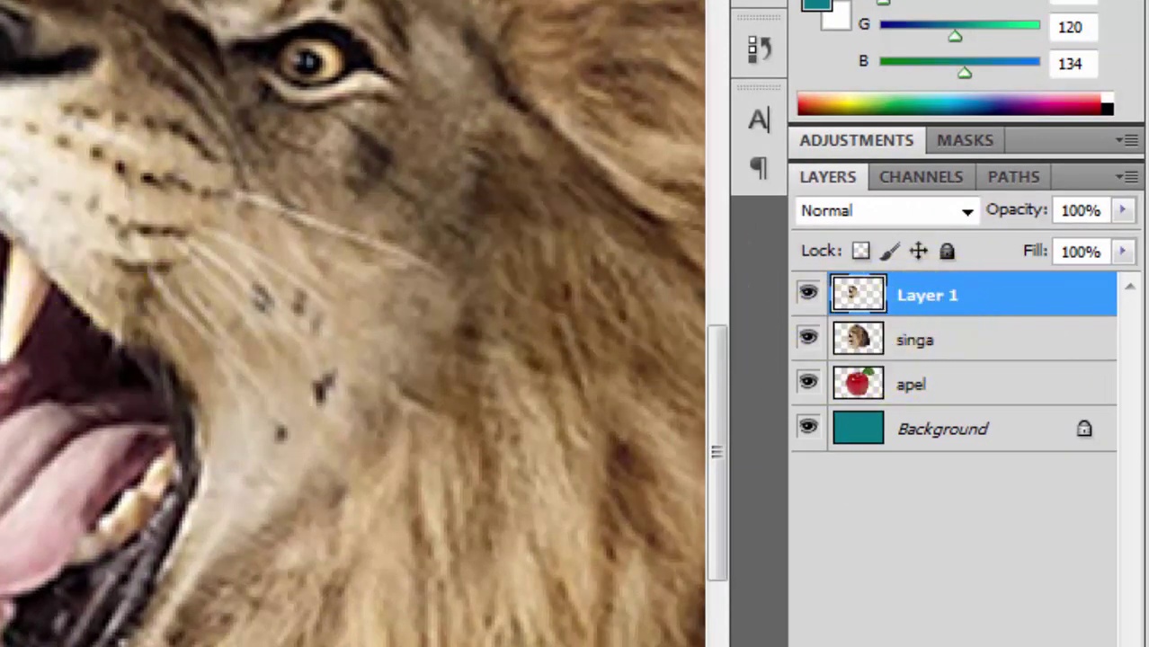
# Delete the singa layer and rename the copied face layer mulut singa.
pyautogui.click(916, 338)
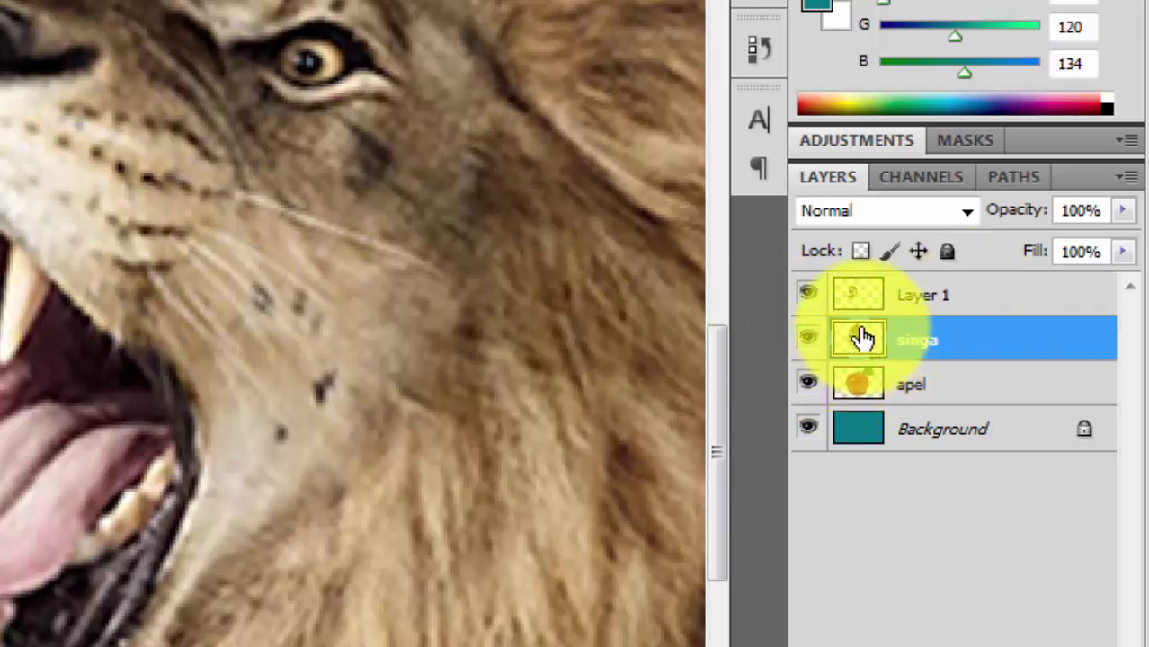
pyautogui.press('Delete')
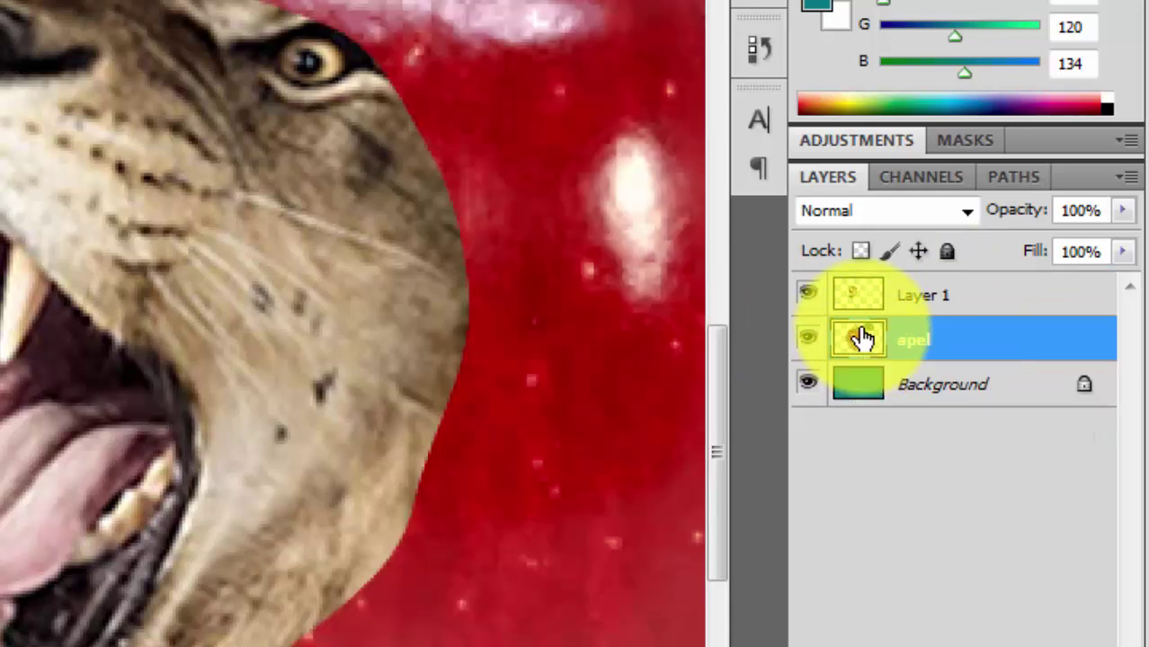
pyautogui.click(918, 295)
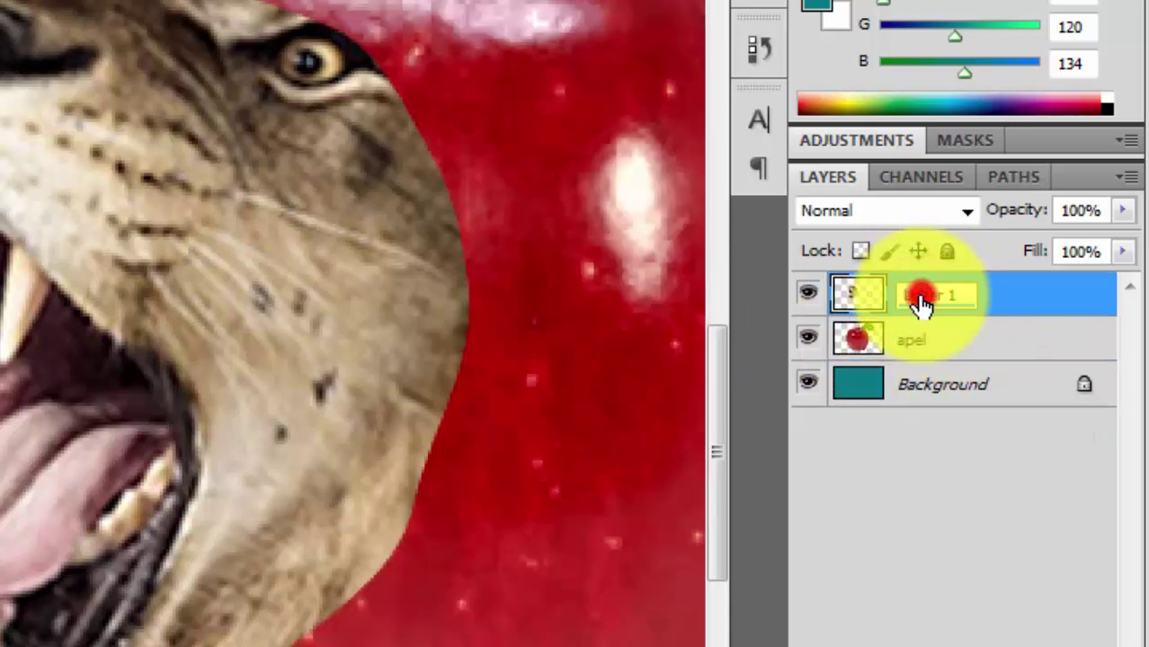
pyautogui.doubleClick(921, 299)
pyautogui.write('mulut singa')
pyautogui.click(931, 343)
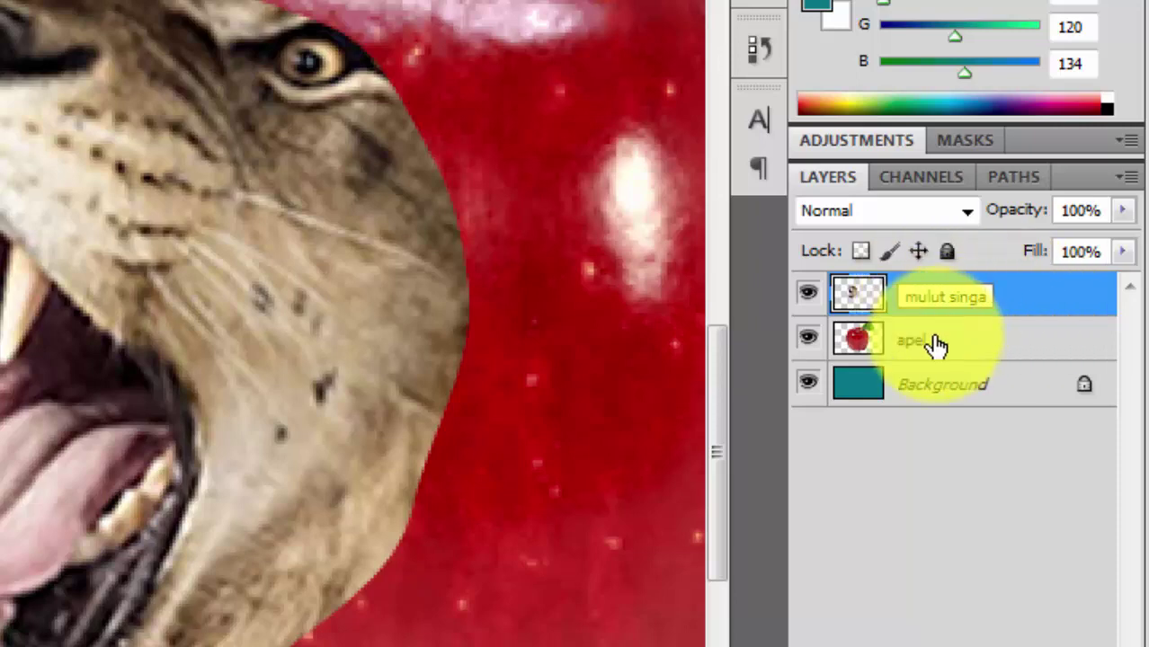
pyautogui.click(931, 334)
pyautogui.click(998, 301)
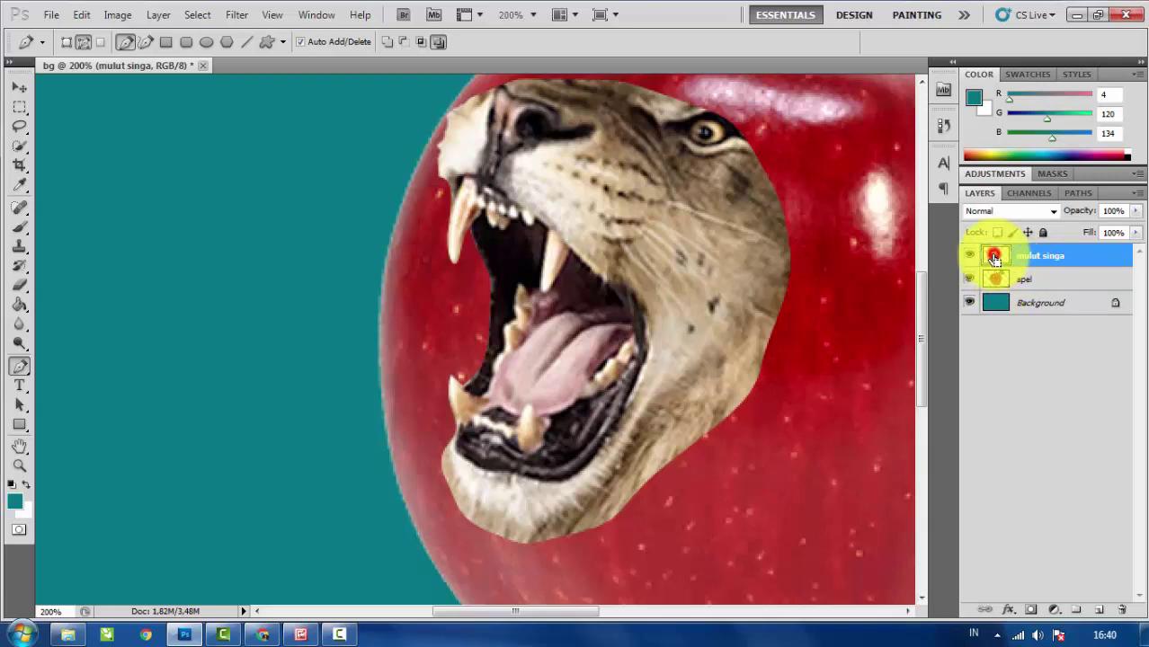
# Load the mulut singa outline as a selection, copy that area of the apel layer to a new layer and name it kulit.
pyautogui.keyDown('ctrl'); pyautogui.click(994, 259); pyautogui.keyUp('ctrl')
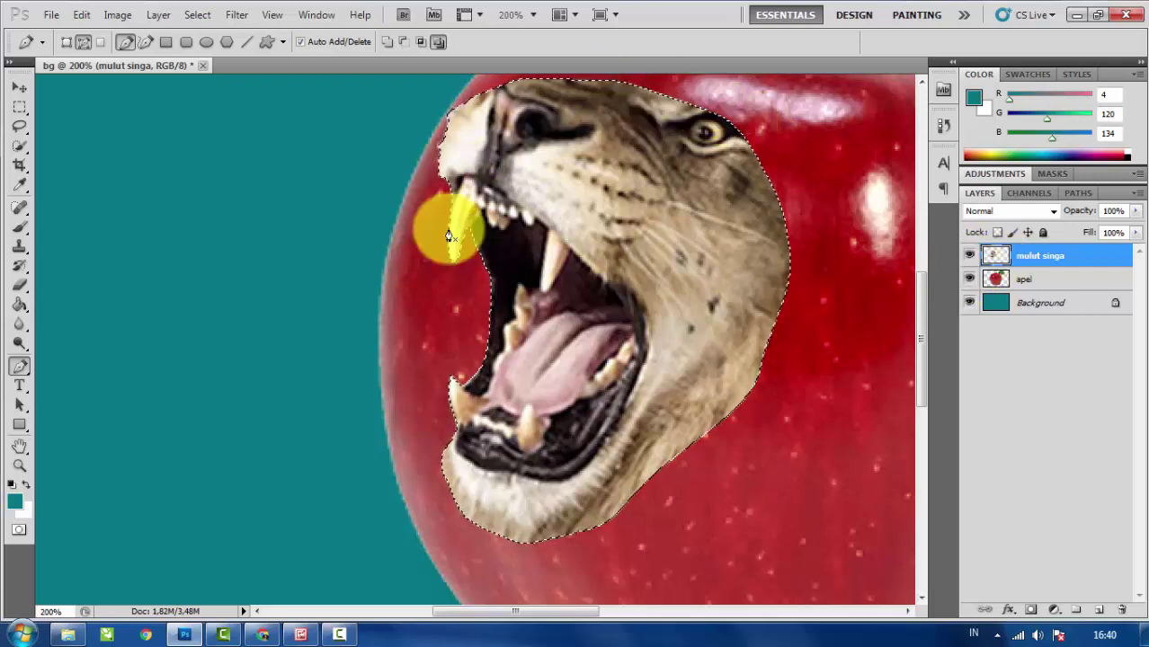
pyautogui.click(995, 283)
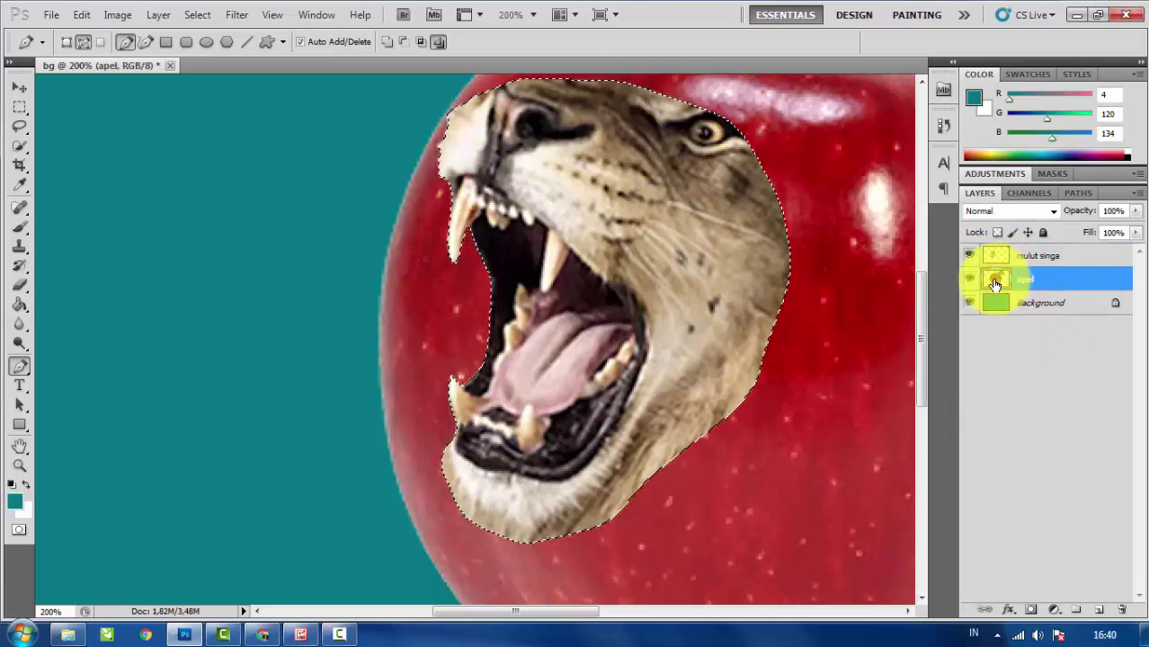
pyautogui.hotkey('ctrl', 'j')
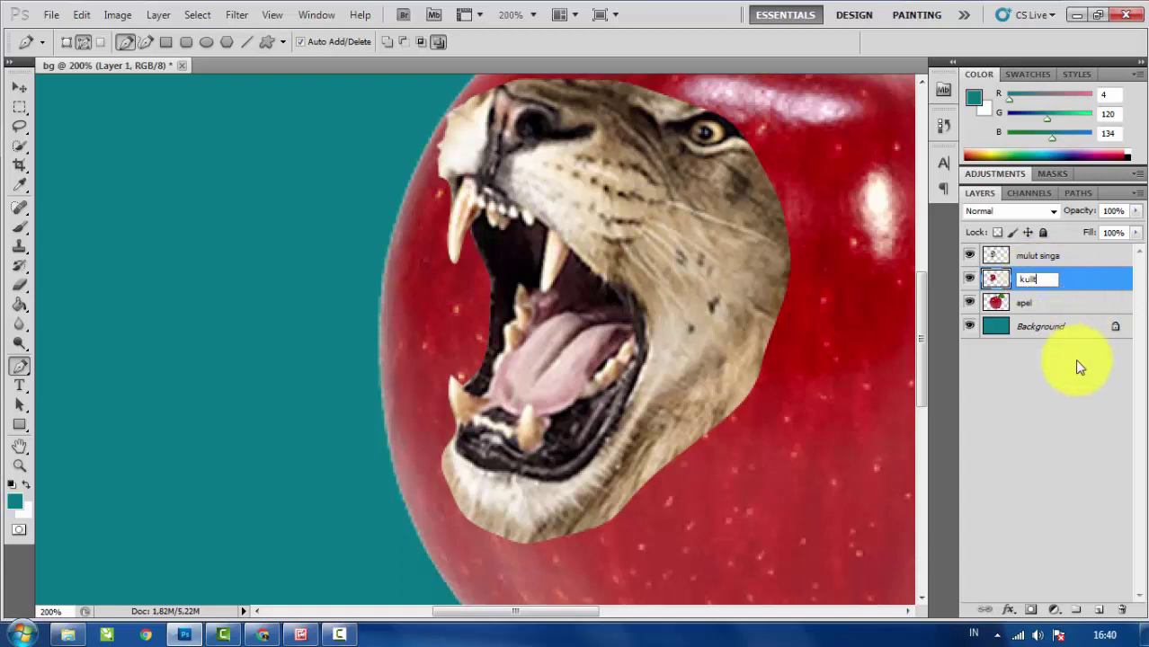
pyautogui.click(1056, 410)
# On the mulut singa layer, erase the fur above the lion's nose and eye with a soft 25 px eraser at 0% hardness.
pyautogui.click(1049, 258)
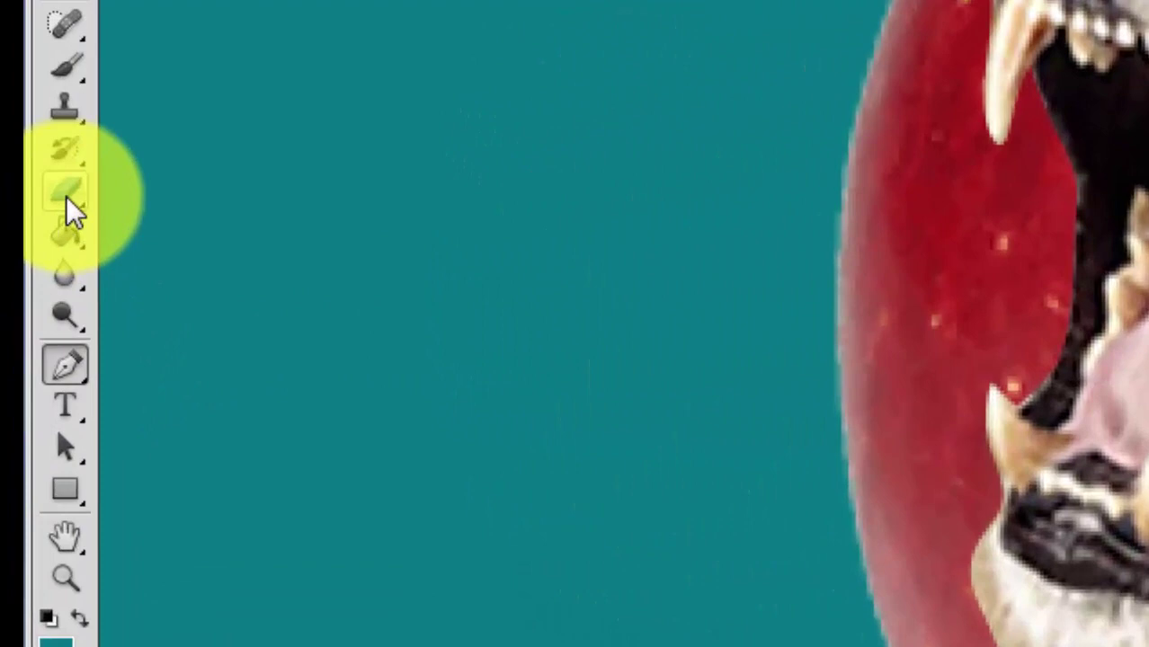
pyautogui.moveTo(66, 196); pyautogui.dragTo(256, 193)
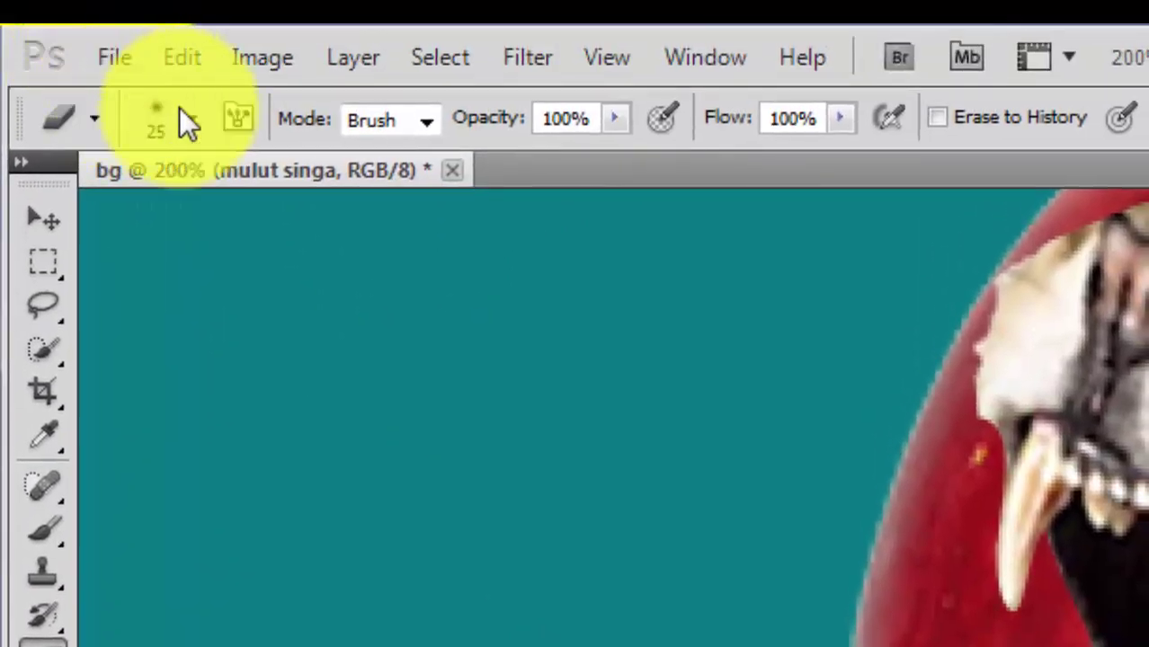
pyautogui.click(195, 120)
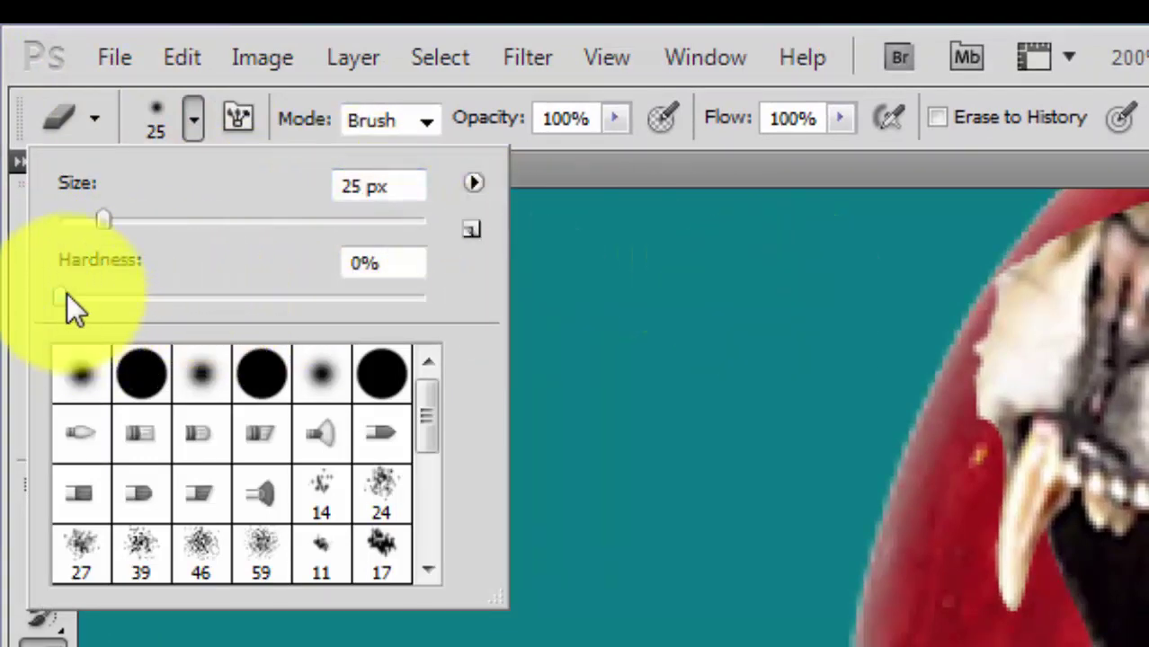
pyautogui.press('Return')
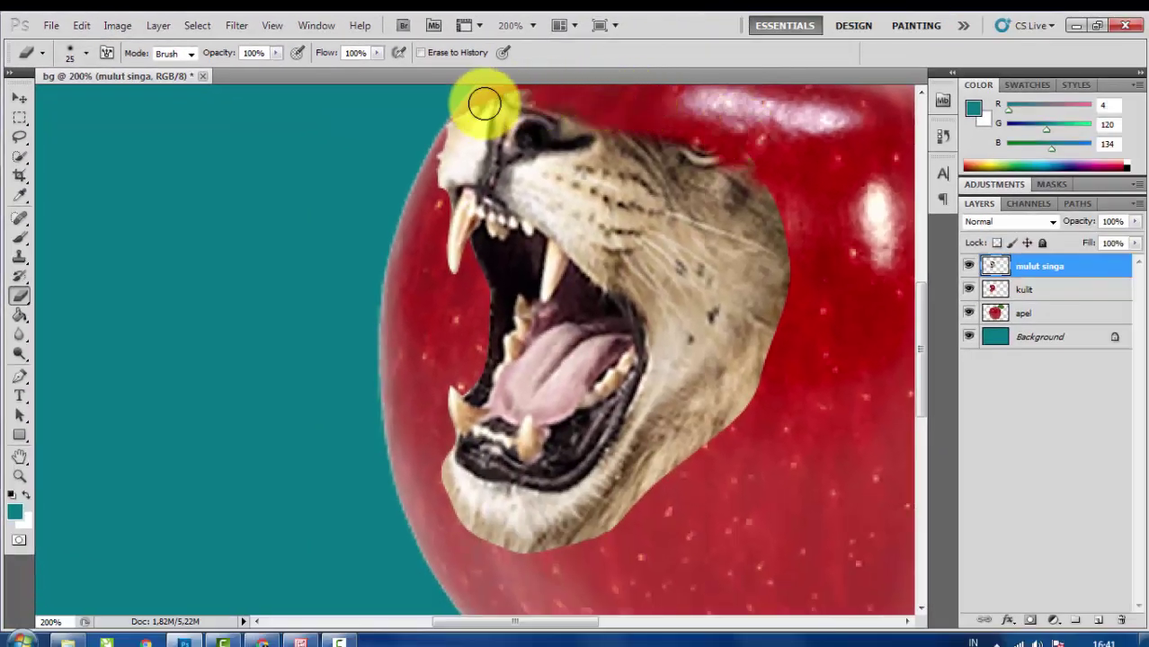
pyautogui.moveTo(484, 104)
pyautogui.mouseDown()
pyautogui.moveTo(443, 132)
pyautogui.moveTo(458, 118)
pyautogui.moveTo(578, 93)
pyautogui.moveTo(543, 101)
pyautogui.moveTo(702, 139)
pyautogui.moveTo(768, 206)
pyautogui.moveTo(753, 174)
pyautogui.moveTo(780, 280)
pyautogui.moveTo(774, 311)
pyautogui.moveTo(756, 233)
pyautogui.moveTo(717, 169)
pyautogui.moveTo(669, 142)
pyautogui.moveTo(746, 176)
pyautogui.moveTo(687, 157)
pyautogui.mouseUp()
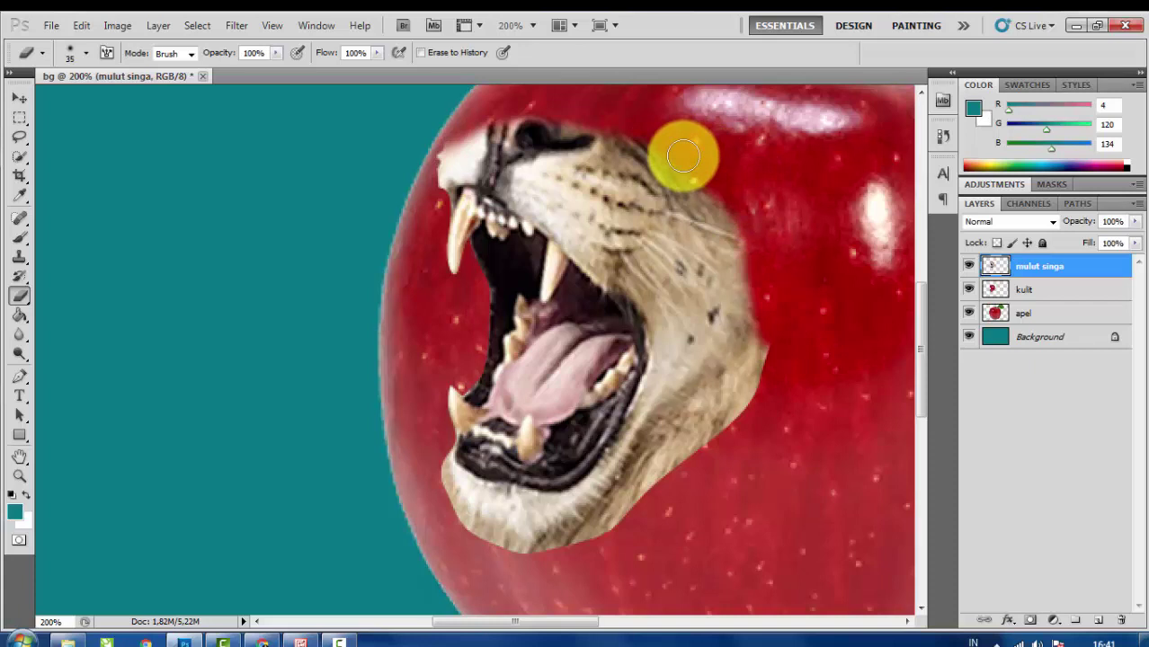
# Erase the remaining fur, nose, cheek and chin around the lion's mouth with the soft eraser enlarged to 45 px, keeping the teeth, tongue and dark lips.
pyautogui.moveTo(683, 157)
pyautogui.mouseDown()
pyautogui.moveTo(726, 147)
pyautogui.moveTo(743, 177)
pyautogui.moveTo(679, 151)
pyautogui.moveTo(697, 184)
pyautogui.moveTo(654, 175)
pyautogui.moveTo(590, 114)
pyautogui.moveTo(725, 189)
pyautogui.moveTo(667, 156)
pyautogui.moveTo(658, 165)
pyautogui.moveTo(755, 290)
pyautogui.moveTo(764, 324)
pyautogui.moveTo(753, 410)
pyautogui.moveTo(687, 516)
pyautogui.moveTo(668, 536)
pyautogui.moveTo(673, 492)
pyautogui.moveTo(615, 550)
pyautogui.moveTo(570, 567)
pyautogui.moveTo(457, 572)
pyautogui.moveTo(419, 535)
pyautogui.moveTo(433, 551)
pyautogui.moveTo(442, 523)
pyautogui.moveTo(454, 531)
pyautogui.moveTo(410, 466)
pyautogui.mouseUp()
pyautogui.press('[')
pyautogui.press('[')
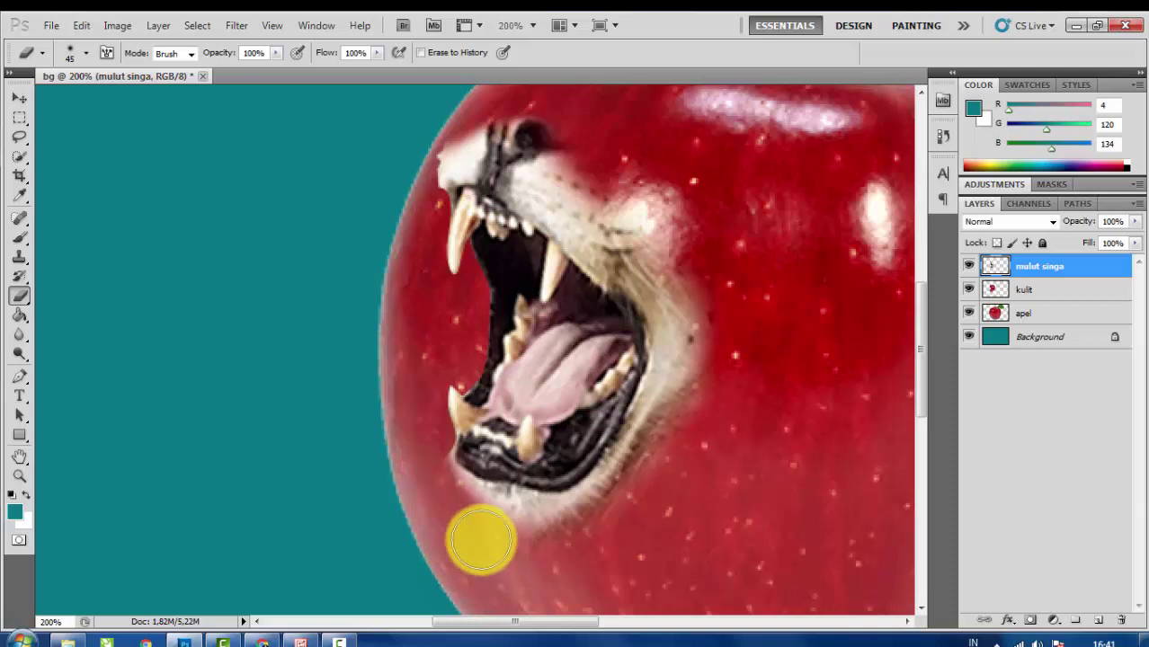
pyautogui.moveTo(473, 524)
pyautogui.mouseDown()
pyautogui.moveTo(569, 546)
pyautogui.moveTo(595, 533)
pyautogui.moveTo(534, 538)
pyautogui.moveTo(593, 526)
pyautogui.moveTo(623, 502)
pyautogui.moveTo(671, 449)
pyautogui.moveTo(715, 360)
pyautogui.moveTo(663, 469)
pyautogui.moveTo(708, 354)
pyautogui.moveTo(706, 323)
pyautogui.moveTo(644, 191)
pyautogui.moveTo(654, 218)
pyautogui.moveTo(620, 207)
pyautogui.moveTo(556, 147)
pyautogui.mouseUp()
pyautogui.moveTo(465, 128)
pyautogui.mouseDown()
pyautogui.moveTo(421, 155)
pyautogui.moveTo(413, 190)
pyautogui.moveTo(432, 155)
pyautogui.moveTo(464, 138)
pyautogui.moveTo(542, 132)
pyautogui.moveTo(454, 134)
pyautogui.moveTo(538, 149)
pyautogui.moveTo(597, 214)
pyautogui.moveTo(589, 205)
pyautogui.moveTo(674, 248)
pyautogui.moveTo(647, 236)
pyautogui.moveTo(695, 307)
pyautogui.moveTo(702, 353)
pyautogui.moveTo(677, 415)
pyautogui.moveTo(691, 349)
pyautogui.moveTo(644, 242)
pyautogui.moveTo(683, 292)
pyautogui.moveTo(695, 347)
pyautogui.moveTo(675, 438)
pyautogui.moveTo(627, 520)
pyautogui.moveTo(657, 424)
pyautogui.moveTo(702, 355)
pyautogui.moveTo(643, 485)
pyautogui.moveTo(535, 523)
pyautogui.moveTo(423, 505)
pyautogui.moveTo(416, 462)
pyautogui.mouseUp()
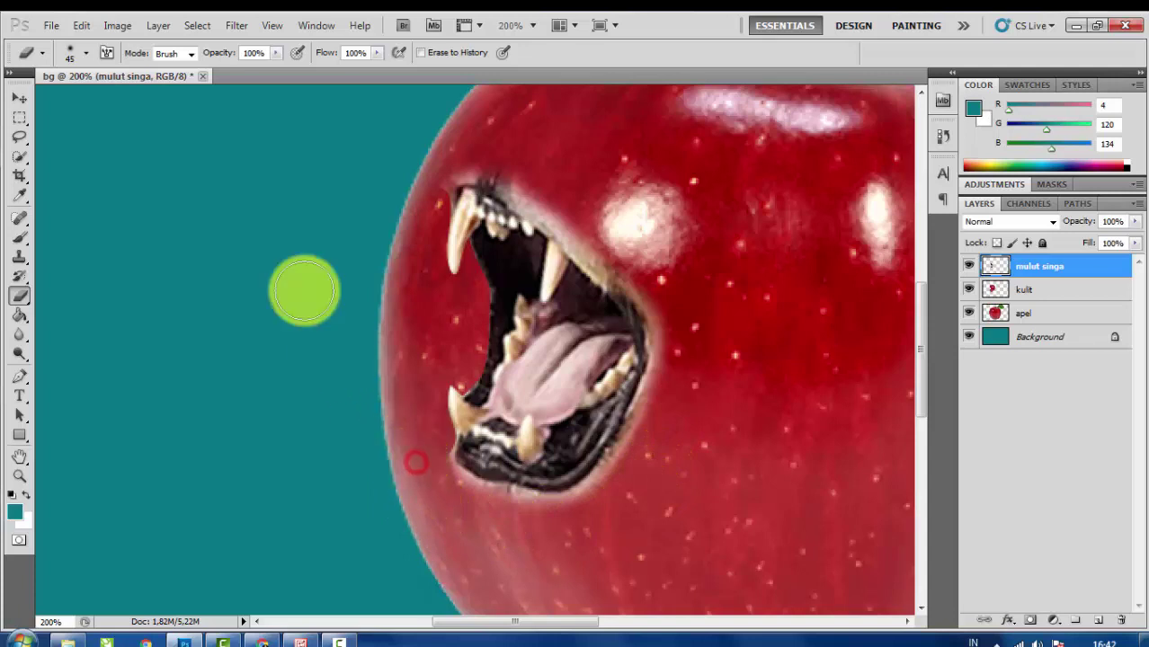
pyautogui.moveTo(419, 169); pyautogui.dragTo(424, 164)
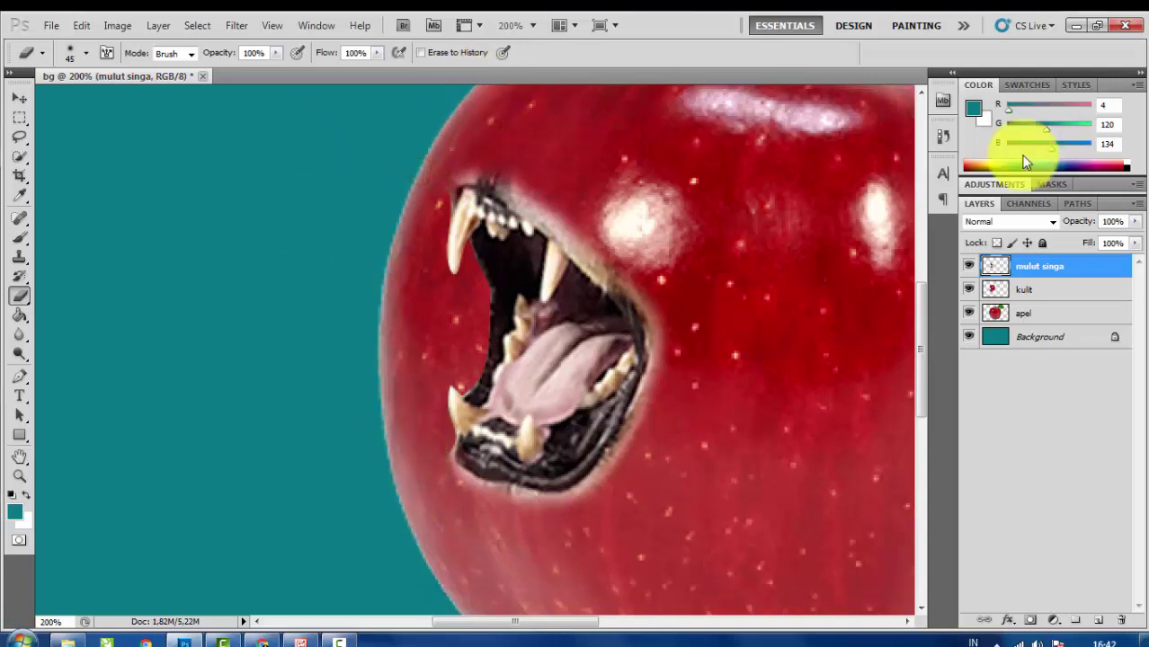
pyautogui.moveTo(796, 258); pyautogui.dragTo(809, 259)
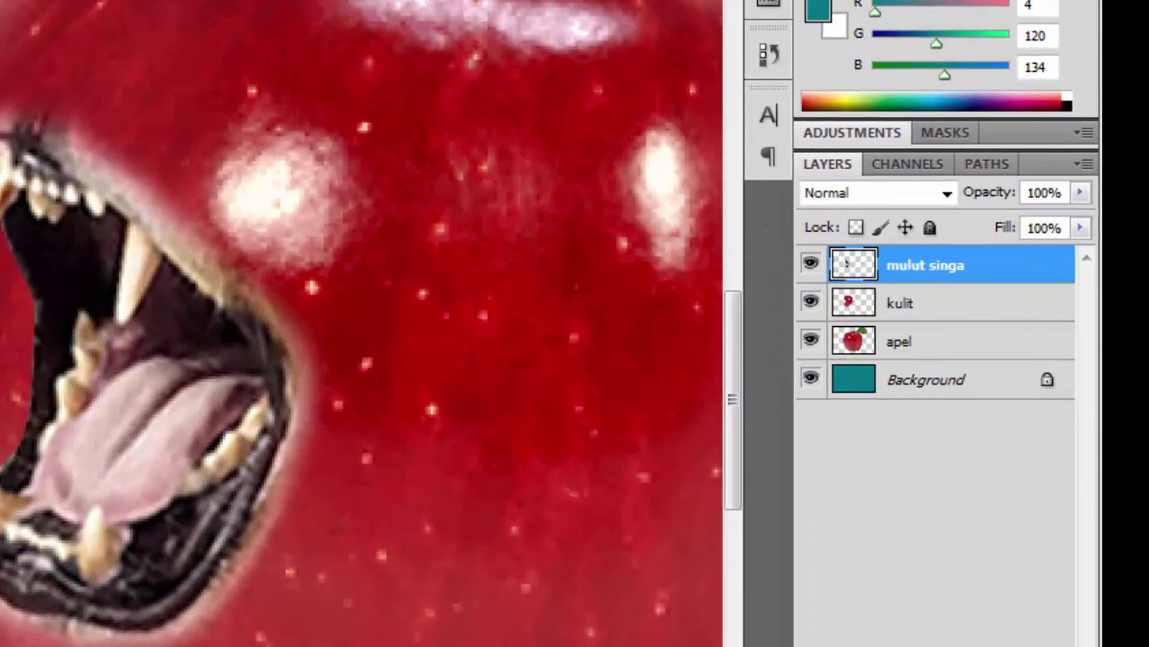
# Move the kulit layer above mulut singa and reduce its fill to 75%.
pyautogui.click(913, 307)
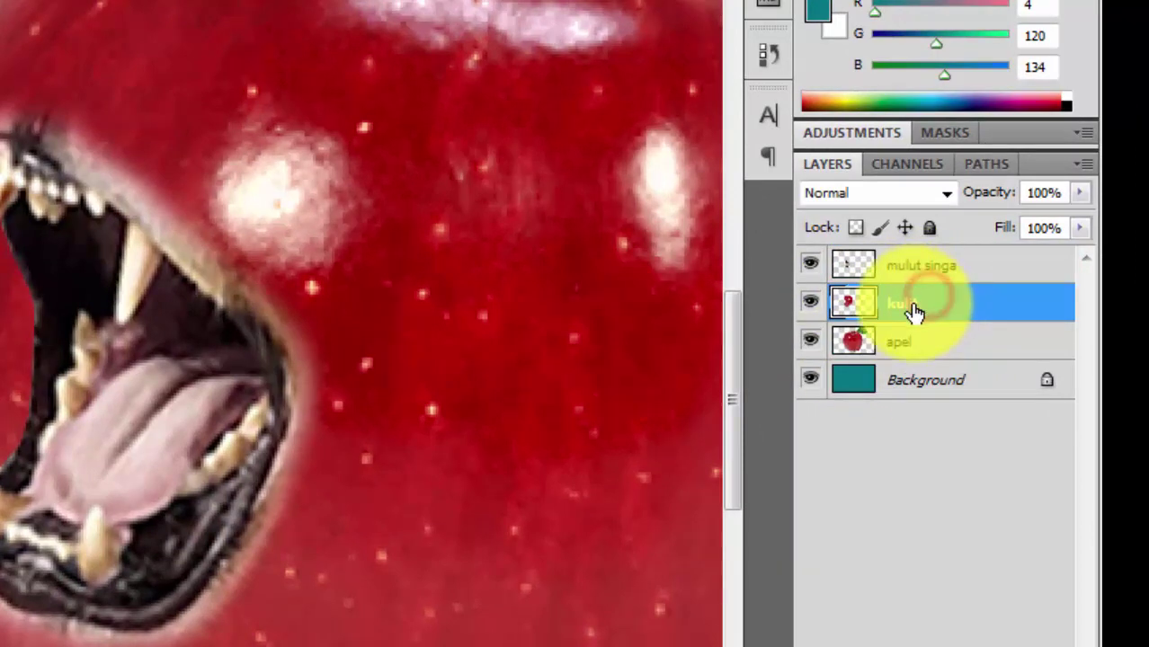
pyautogui.moveTo(914, 306); pyautogui.dragTo(918, 259)
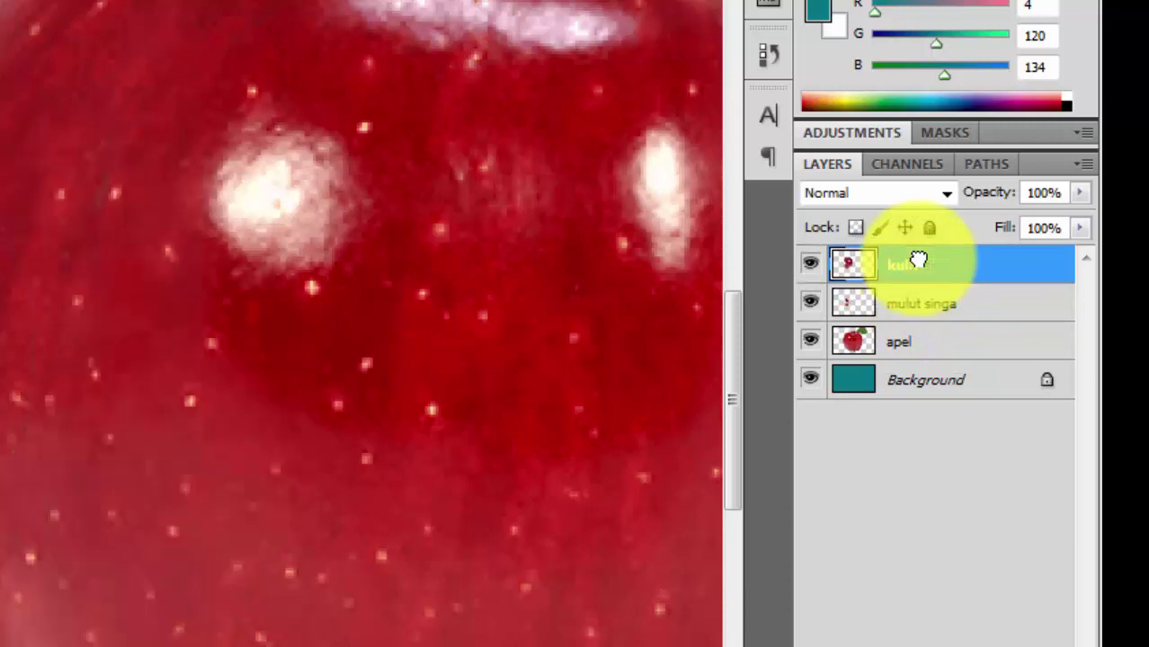
pyautogui.click(1078, 227)
pyautogui.moveTo(1085, 259)
pyautogui.mouseDown()
pyautogui.moveTo(1034, 261)
pyautogui.moveTo(1046, 260)
pyautogui.mouseUp()
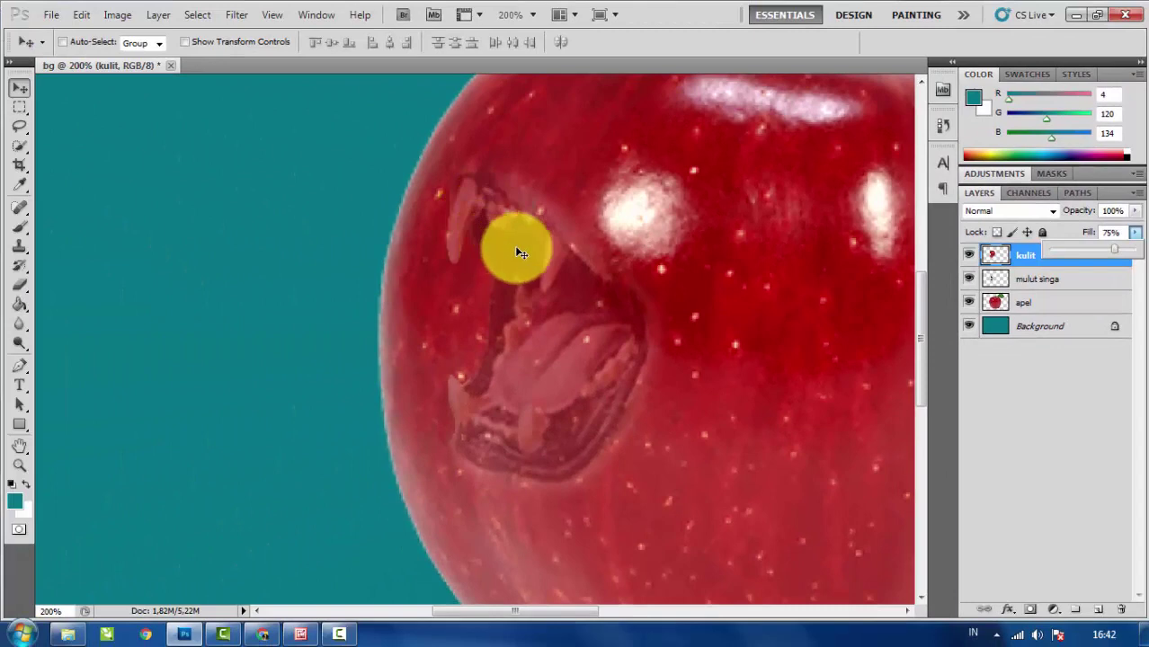
# Start erasing the kulit skin over the throat and inner upper fang with a soft 21 px eraser at 0% hardness.
pyautogui.click(22, 286)
pyautogui.click(77, 284)
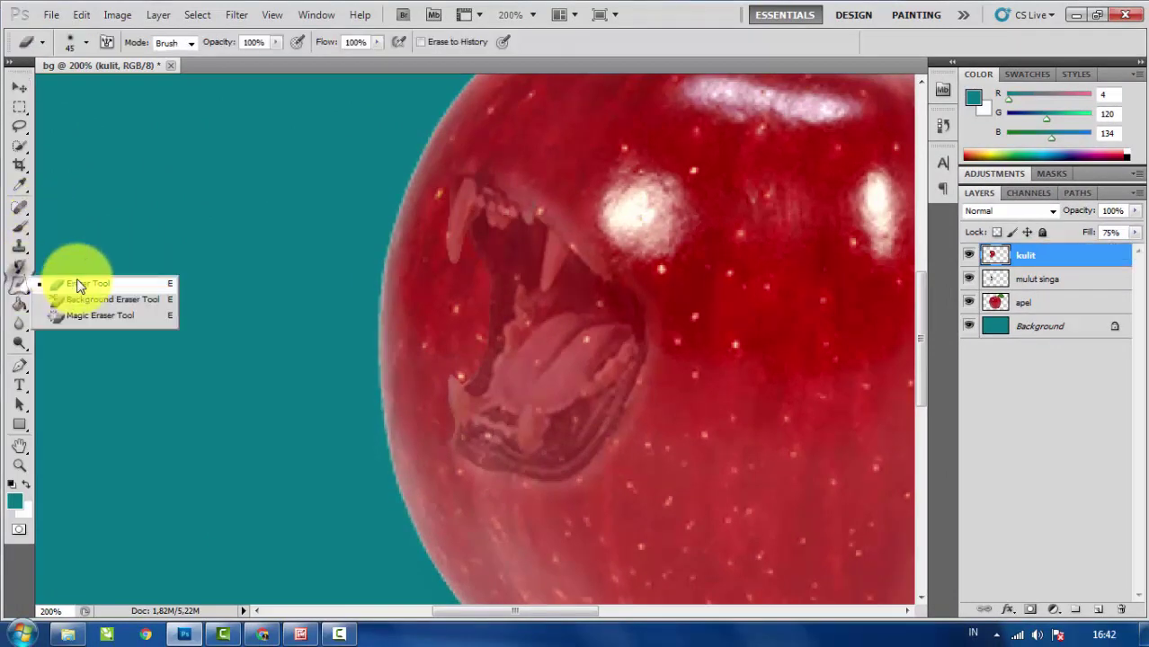
pyautogui.click(86, 43)
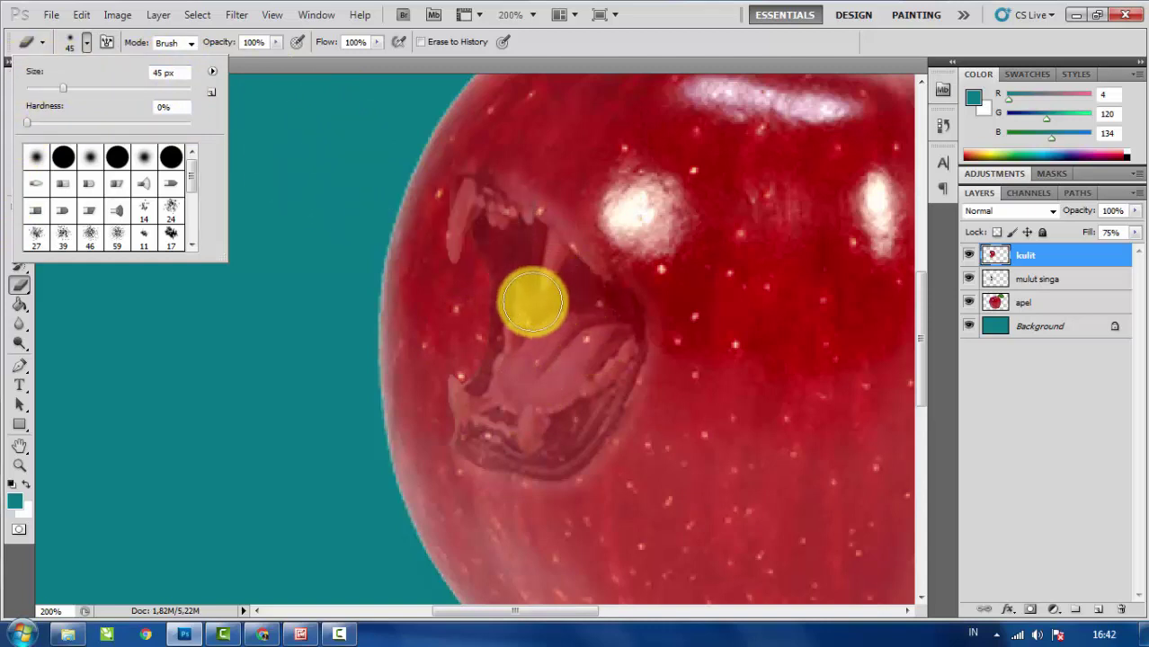
pyautogui.click(44, 89)
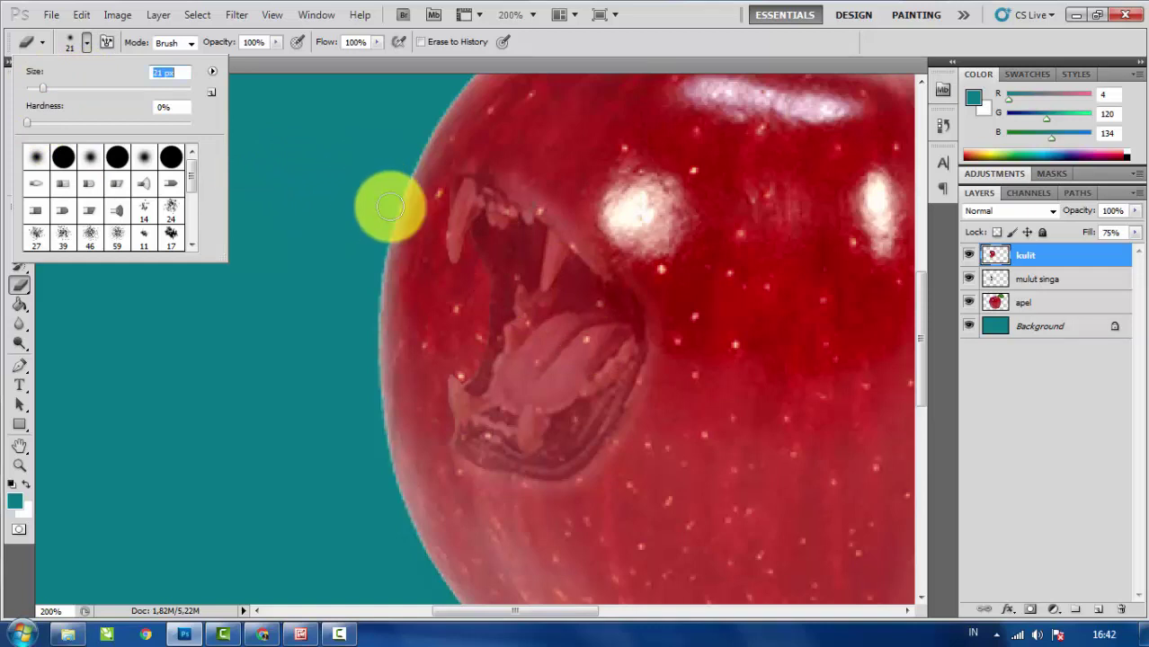
pyautogui.click(556, 322)
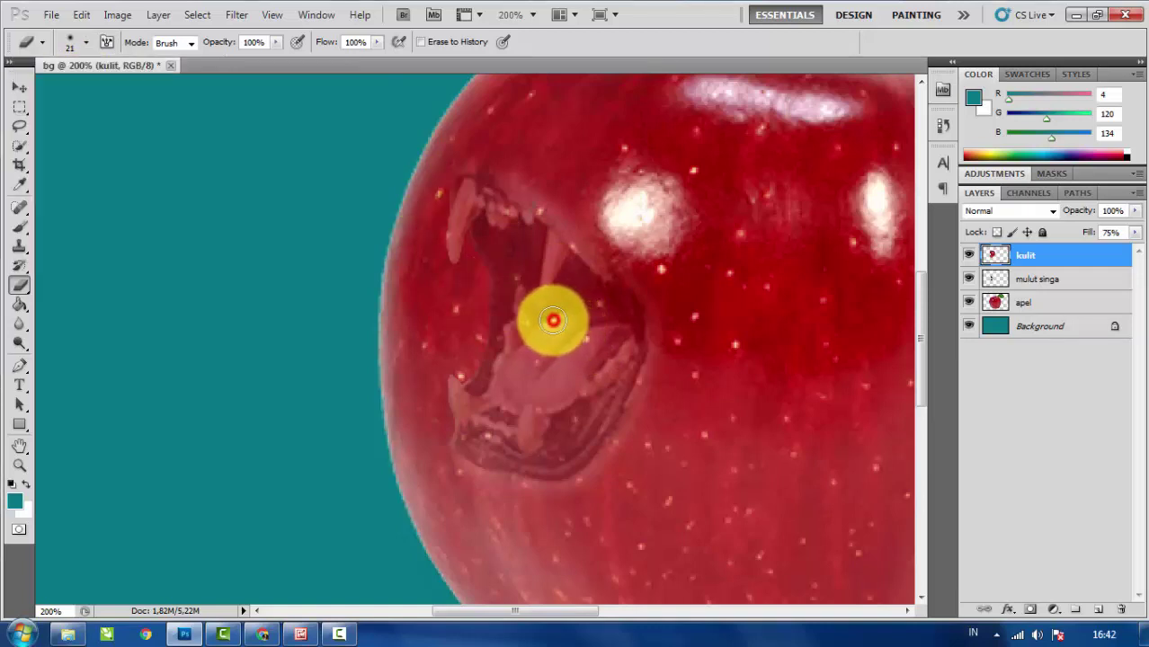
pyautogui.moveTo(546, 295)
pyautogui.mouseDown()
pyautogui.moveTo(551, 257)
pyautogui.moveTo(526, 227)
pyautogui.mouseUp()
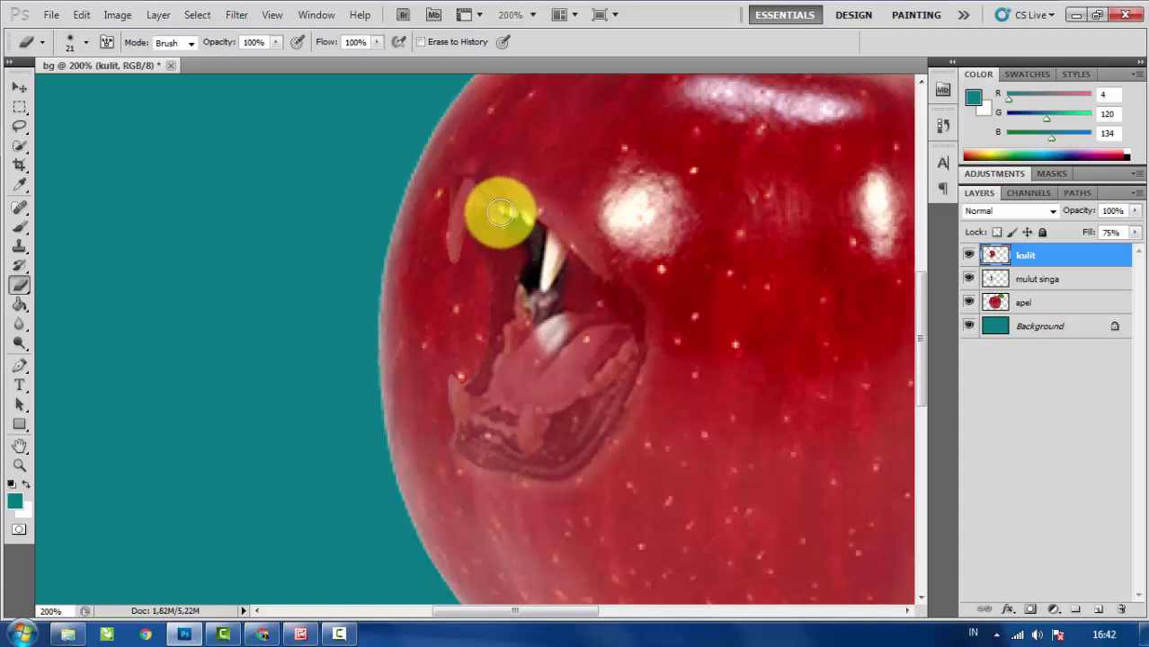
# Erase the kulit skin over the remaining upper teeth, mouth corner, lower teeth and front fangs.
pyautogui.moveTo(475, 201)
pyautogui.mouseDown()
pyautogui.moveTo(458, 239)
pyautogui.moveTo(457, 207)
pyautogui.moveTo(445, 256)
pyautogui.moveTo(451, 211)
pyautogui.moveTo(477, 206)
pyautogui.moveTo(464, 198)
pyautogui.moveTo(508, 221)
pyautogui.moveTo(519, 263)
pyautogui.moveTo(515, 237)
pyautogui.moveTo(537, 259)
pyautogui.moveTo(527, 230)
pyautogui.moveTo(544, 259)
pyautogui.moveTo(541, 239)
pyautogui.moveTo(559, 266)
pyautogui.moveTo(558, 255)
pyautogui.moveTo(547, 308)
pyautogui.moveTo(534, 264)
pyautogui.moveTo(532, 345)
pyautogui.moveTo(530, 270)
pyautogui.moveTo(561, 303)
pyautogui.moveTo(577, 300)
pyautogui.moveTo(560, 263)
pyautogui.moveTo(613, 333)
pyautogui.moveTo(584, 390)
pyautogui.moveTo(538, 438)
pyautogui.moveTo(520, 405)
pyautogui.moveTo(505, 418)
pyautogui.moveTo(449, 390)
pyautogui.mouseUp()
pyautogui.click(445, 384)
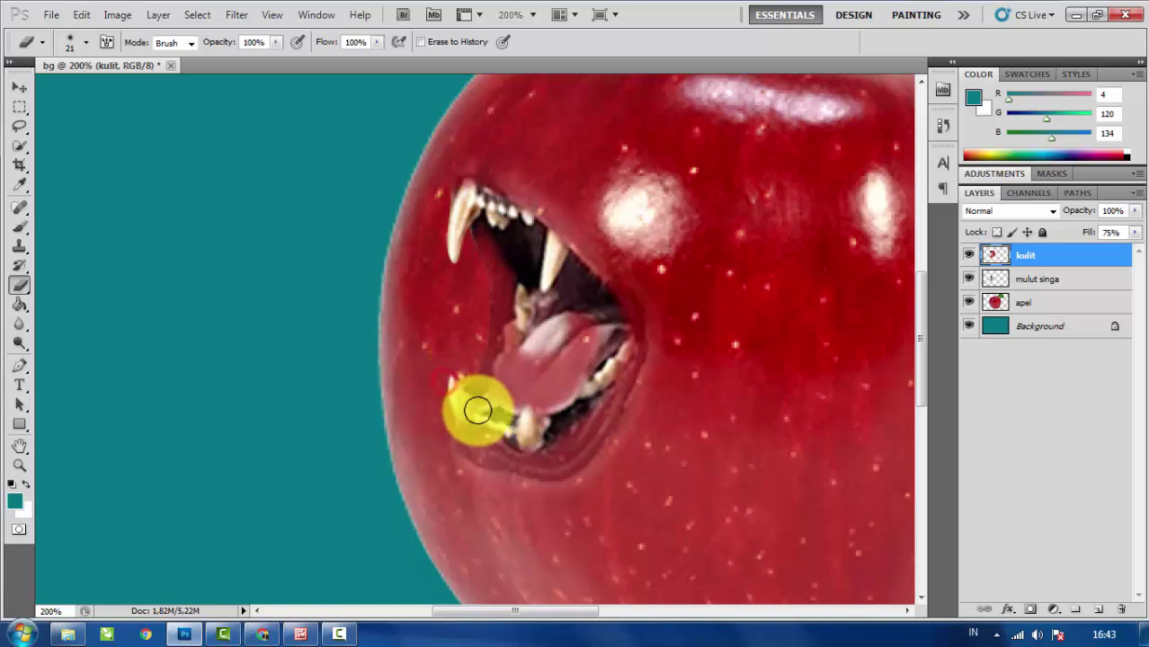
pyautogui.moveTo(477, 424)
pyautogui.mouseDown()
pyautogui.moveTo(541, 438)
pyautogui.moveTo(580, 418)
pyautogui.moveTo(612, 355)
pyautogui.moveTo(587, 274)
pyautogui.moveTo(504, 260)
pyautogui.moveTo(523, 294)
pyautogui.mouseUp()
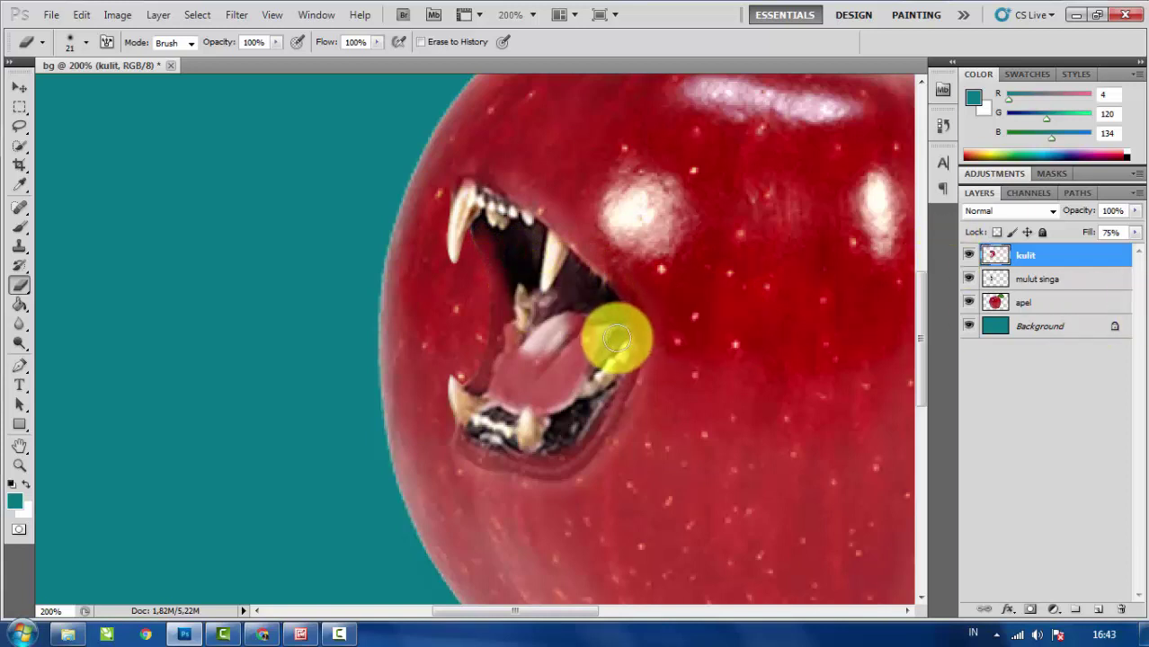
pyautogui.moveTo(616, 338)
pyautogui.mouseDown()
pyautogui.moveTo(623, 303)
pyautogui.moveTo(809, 286)
pyautogui.mouseUp()
# Restore the kulit layer's fill to 100%.
pyautogui.click(1041, 263)
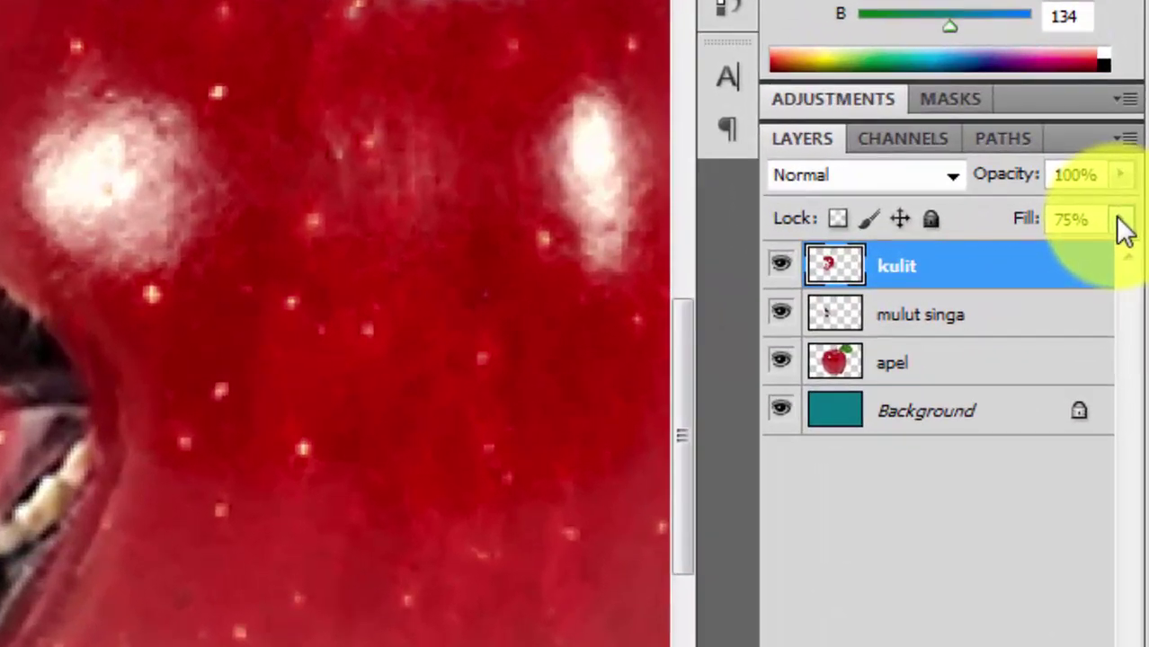
pyautogui.click(1123, 229)
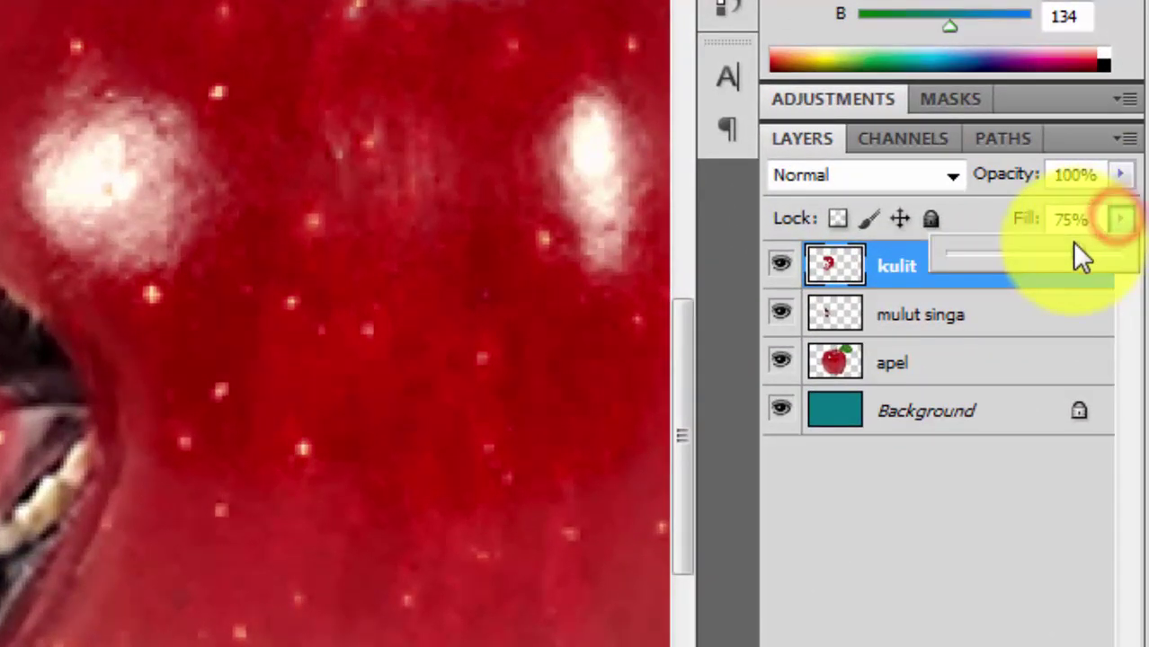
pyautogui.moveTo(1077, 261); pyautogui.dragTo(1128, 269)
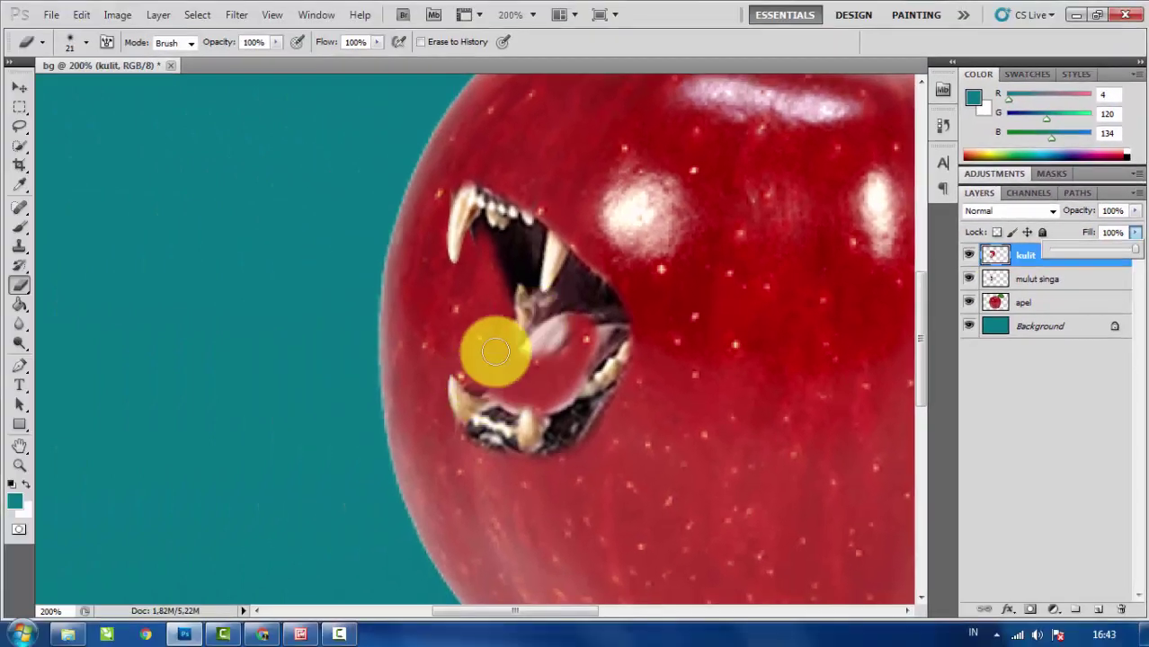
# Erase the kulit skin still covering the tongue and the teeth beside it at the front of the mouth.
pyautogui.moveTo(589, 321)
pyautogui.mouseDown()
pyautogui.moveTo(565, 387)
pyautogui.moveTo(586, 371)
pyautogui.moveTo(599, 344)
pyautogui.moveTo(585, 316)
pyautogui.moveTo(566, 343)
pyautogui.moveTo(567, 322)
pyautogui.moveTo(544, 403)
pyautogui.moveTo(545, 382)
pyautogui.moveTo(530, 410)
pyautogui.moveTo(543, 356)
pyautogui.moveTo(513, 385)
pyautogui.mouseUp()
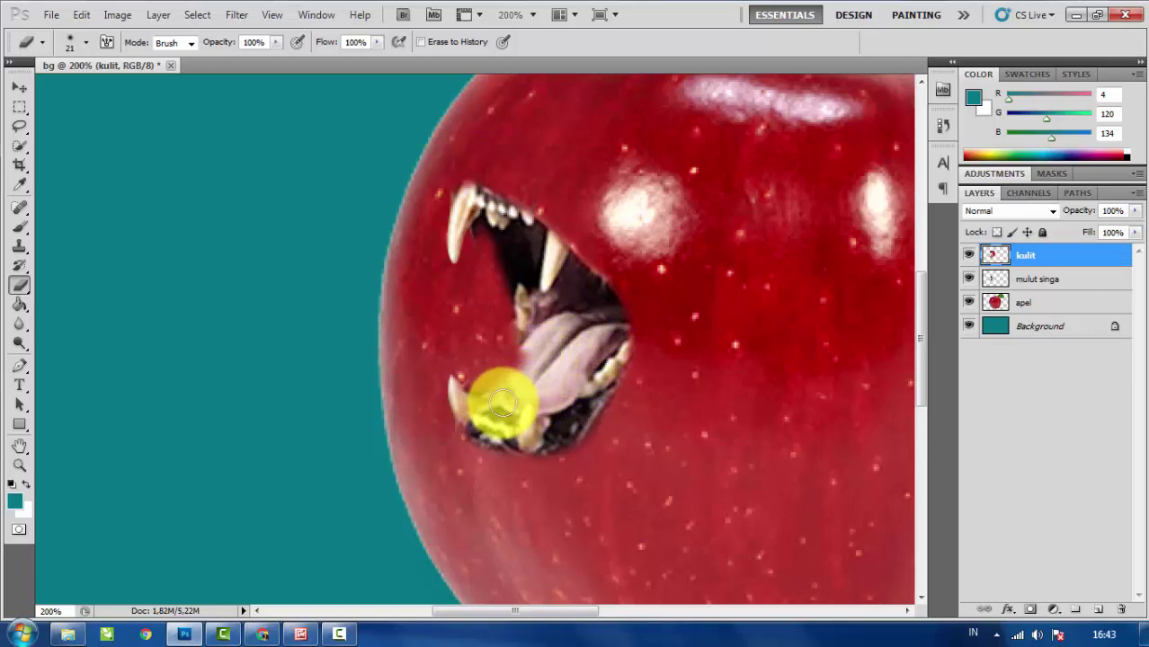
pyautogui.moveTo(539, 337); pyautogui.dragTo(525, 371)
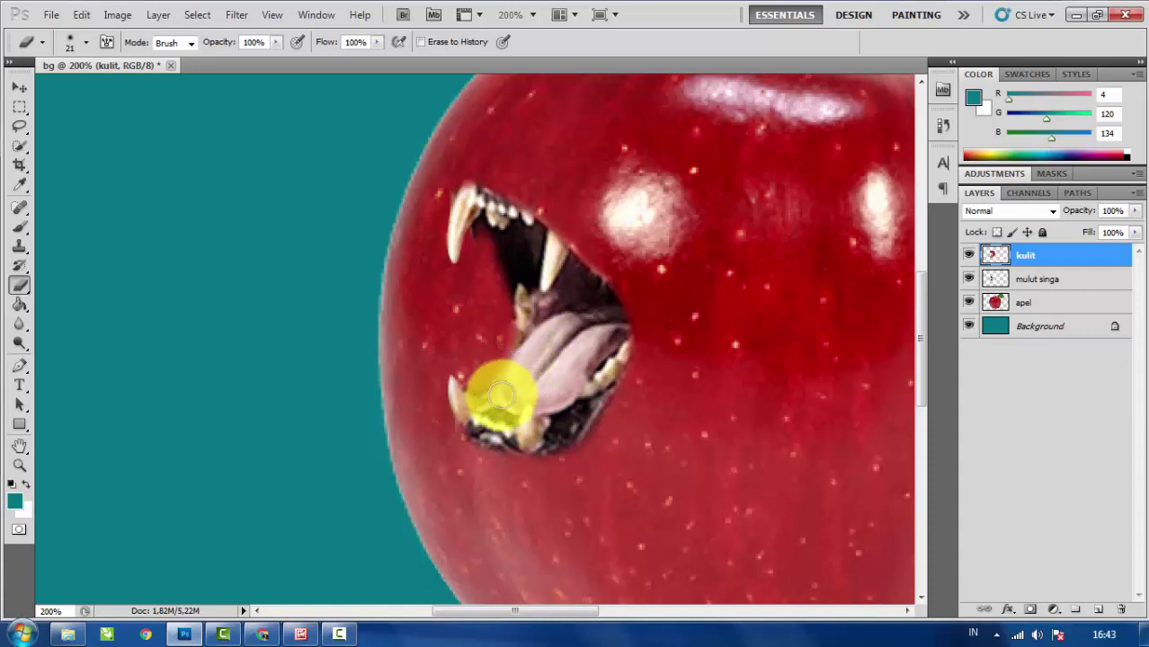
pyautogui.moveTo(507, 372)
pyautogui.mouseDown()
pyautogui.moveTo(524, 294)
pyautogui.moveTo(518, 353)
pyautogui.moveTo(497, 391)
pyautogui.moveTo(588, 310)
pyautogui.moveTo(618, 265)
pyautogui.moveTo(553, 358)
pyautogui.moveTo(504, 340)
pyautogui.moveTo(520, 272)
pyautogui.moveTo(505, 248)
pyautogui.moveTo(521, 292)
pyautogui.moveTo(520, 349)
pyautogui.moveTo(582, 298)
pyautogui.moveTo(604, 332)
pyautogui.moveTo(605, 349)
pyautogui.moveTo(554, 428)
pyautogui.moveTo(628, 359)
pyautogui.moveTo(559, 385)
pyautogui.moveTo(543, 452)
pyautogui.moveTo(611, 447)
pyautogui.moveTo(493, 422)
pyautogui.moveTo(529, 441)
pyautogui.moveTo(567, 436)
pyautogui.moveTo(580, 362)
pyautogui.moveTo(542, 273)
pyautogui.moveTo(577, 221)
pyautogui.moveTo(524, 278)
pyautogui.moveTo(473, 257)
pyautogui.moveTo(467, 241)
pyautogui.moveTo(488, 302)
pyautogui.moveTo(478, 348)
pyautogui.moveTo(454, 371)
pyautogui.mouseUp()
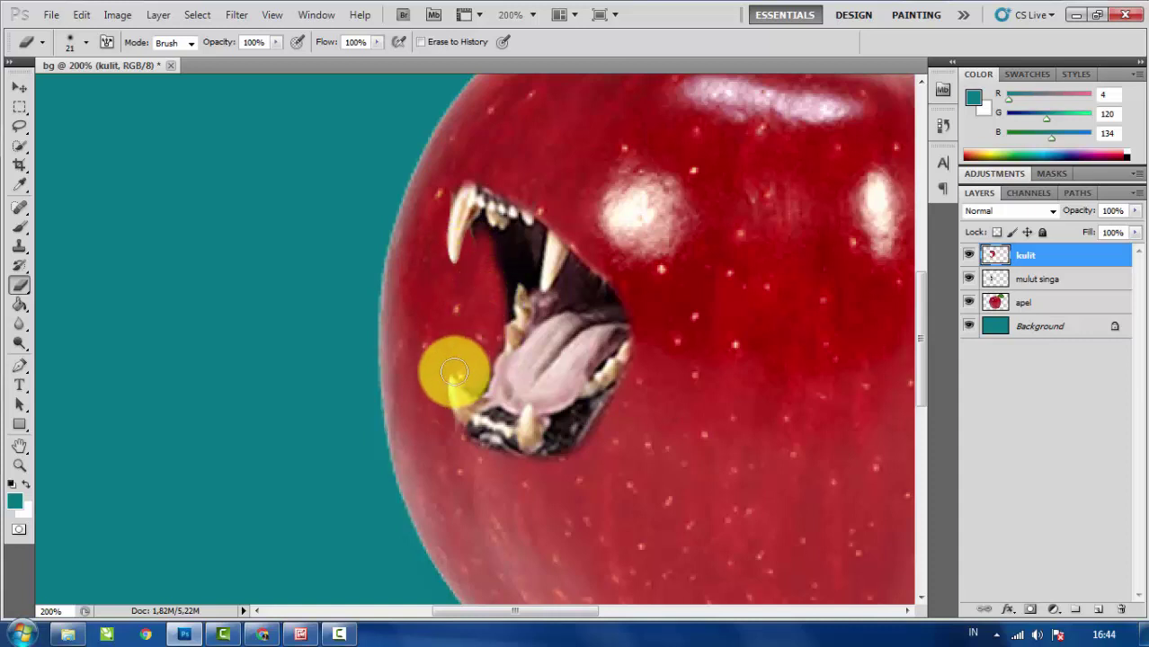
# On the mulut singa layer, clean up the front mouth edge between the upper and lower fangs, finishing with a 9 px eraser.
pyautogui.click(1052, 280)
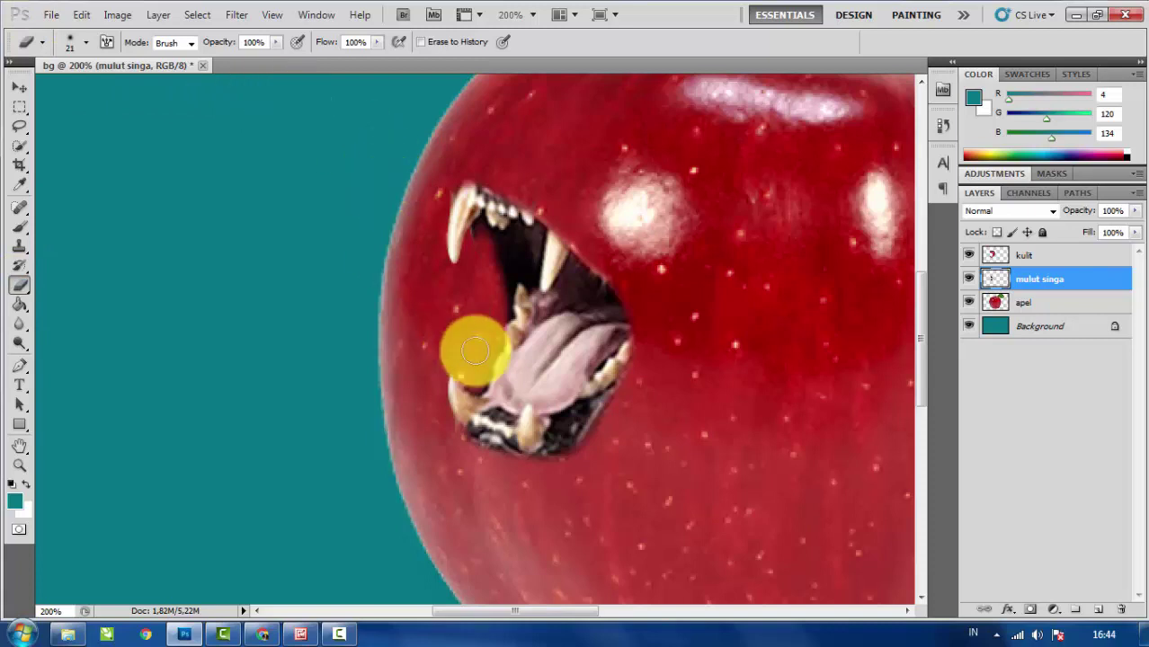
pyautogui.moveTo(475, 326); pyautogui.dragTo(479, 274)
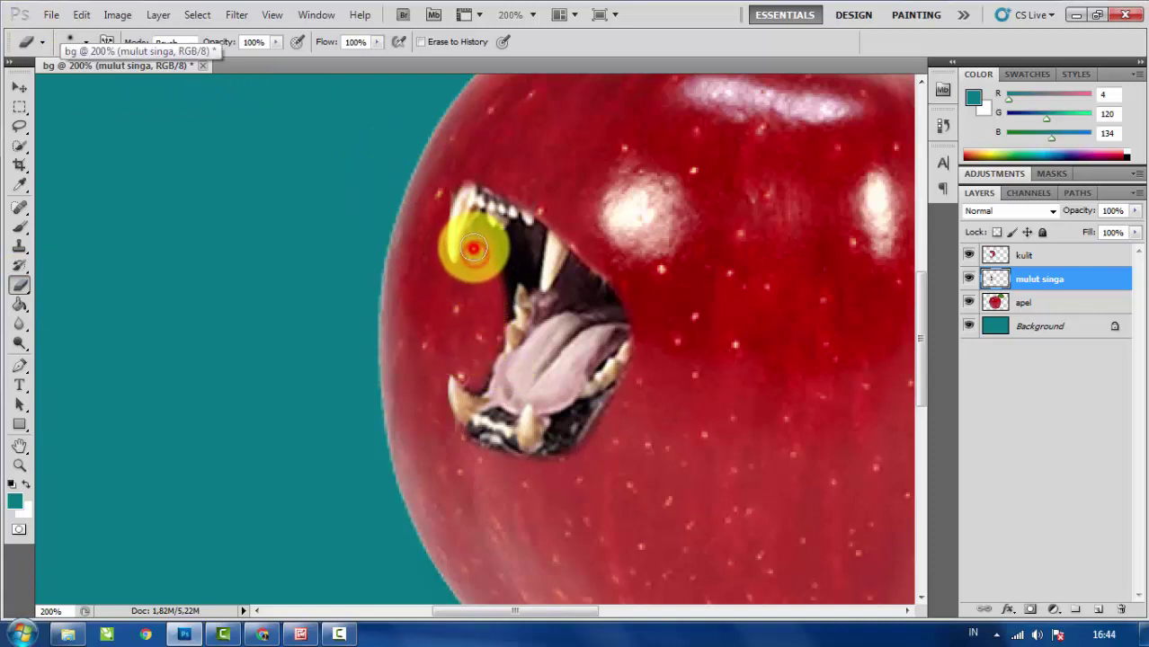
pyautogui.moveTo(475, 289); pyautogui.dragTo(471, 368)
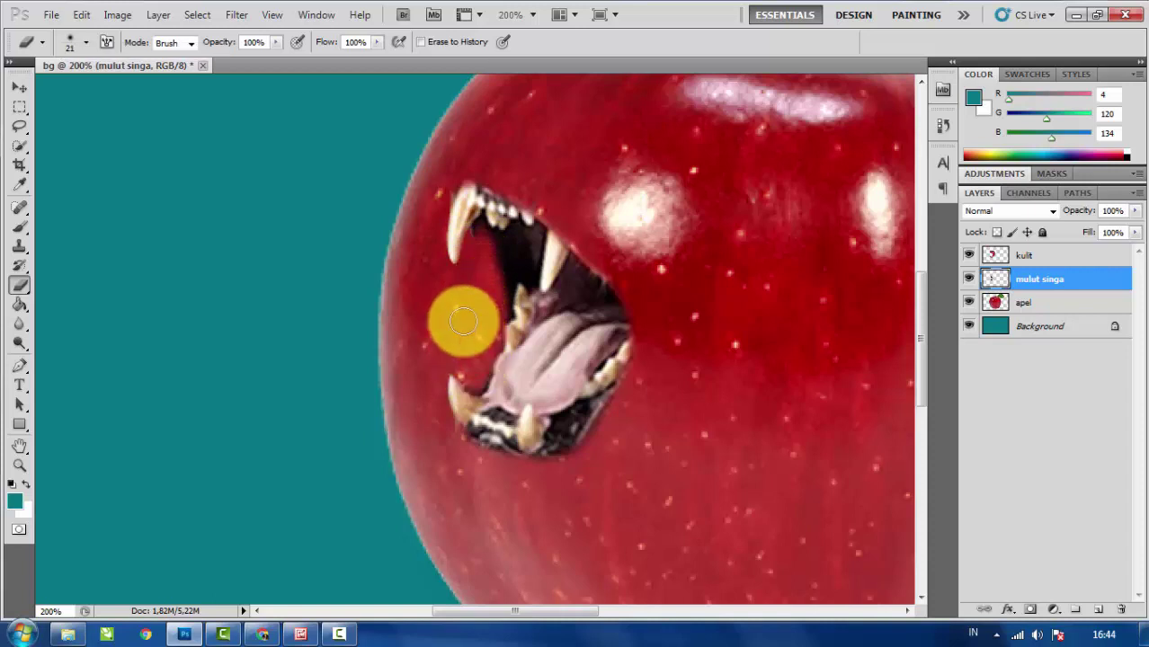
pyautogui.press('[')
pyautogui.press('[')
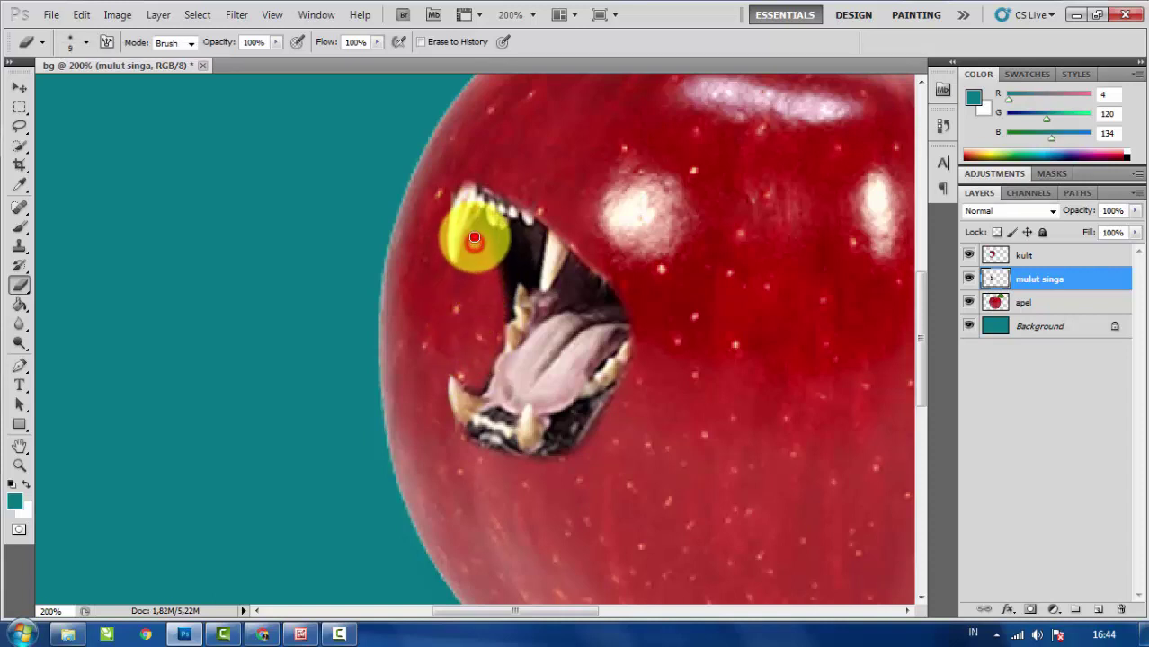
pyautogui.moveTo(473, 233); pyautogui.dragTo(473, 361)
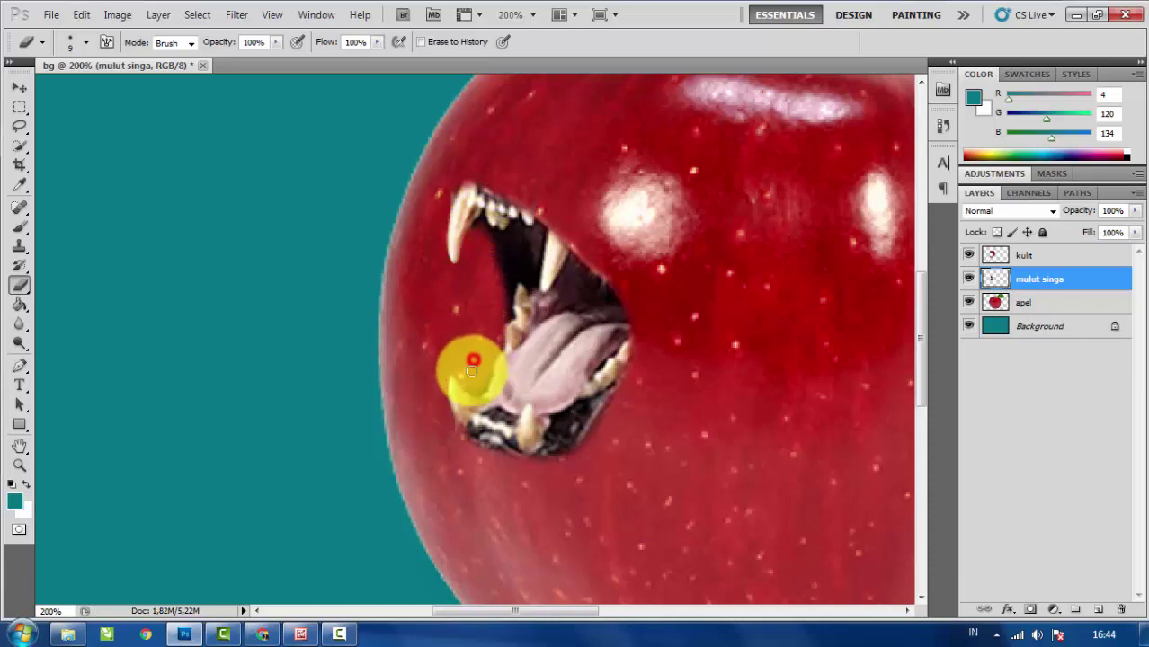
# On the kulit layer, erase more skin along the mouth's front opening, rear corner and lower lip with a 20 px eraser.
pyautogui.click(1038, 257)
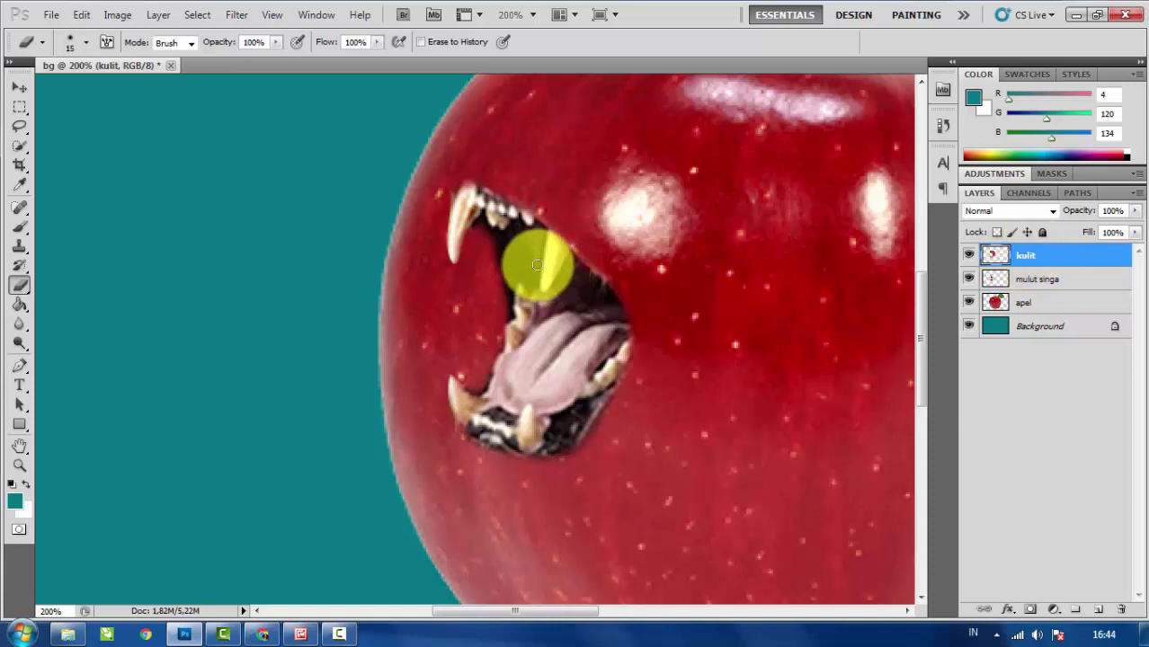
pyautogui.press(']')
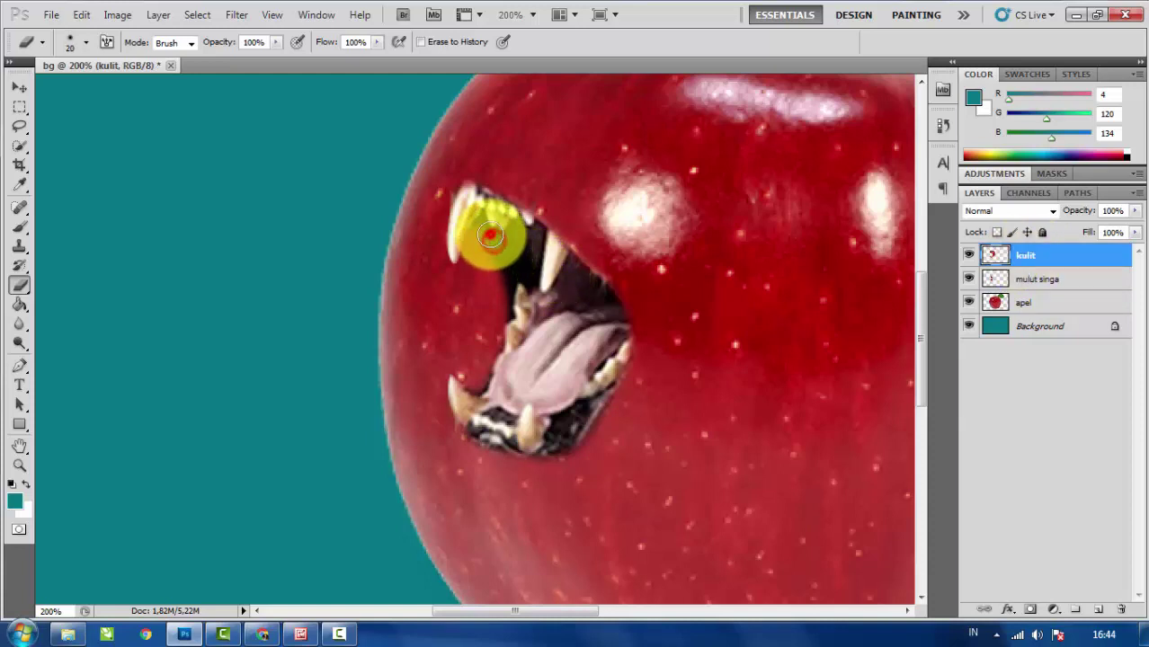
pyautogui.moveTo(489, 229)
pyautogui.mouseDown()
pyautogui.moveTo(510, 282)
pyautogui.moveTo(508, 365)
pyautogui.mouseUp()
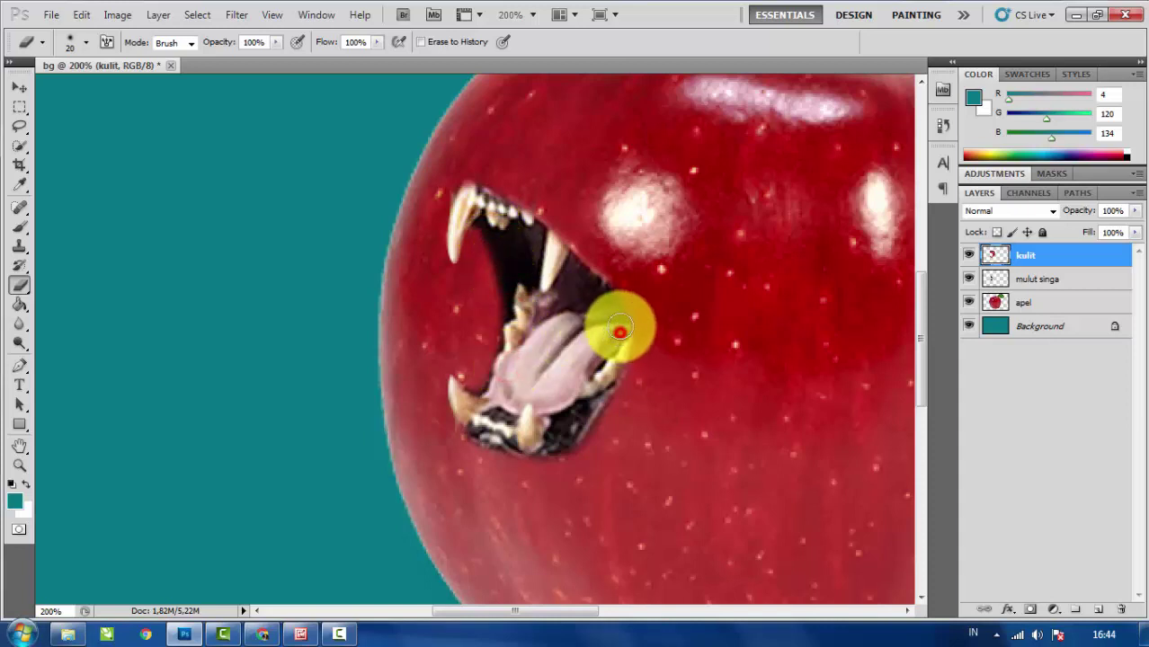
pyautogui.moveTo(619, 331)
pyautogui.mouseDown()
pyautogui.moveTo(555, 253)
pyautogui.moveTo(564, 342)
pyautogui.moveTo(543, 370)
pyautogui.moveTo(508, 381)
pyautogui.moveTo(588, 403)
pyautogui.moveTo(582, 415)
pyautogui.moveTo(621, 329)
pyautogui.moveTo(566, 329)
pyautogui.moveTo(508, 384)
pyautogui.moveTo(496, 433)
pyautogui.moveTo(554, 439)
pyautogui.mouseUp()
pyautogui.moveTo(550, 443)
pyautogui.mouseDown()
pyautogui.moveTo(513, 441)
pyautogui.moveTo(565, 437)
pyautogui.moveTo(628, 336)
pyautogui.moveTo(611, 302)
pyautogui.moveTo(626, 333)
pyautogui.moveTo(620, 362)
pyautogui.moveTo(592, 336)
pyautogui.moveTo(523, 367)
pyautogui.moveTo(505, 363)
pyautogui.moveTo(514, 297)
pyautogui.mouseUp()
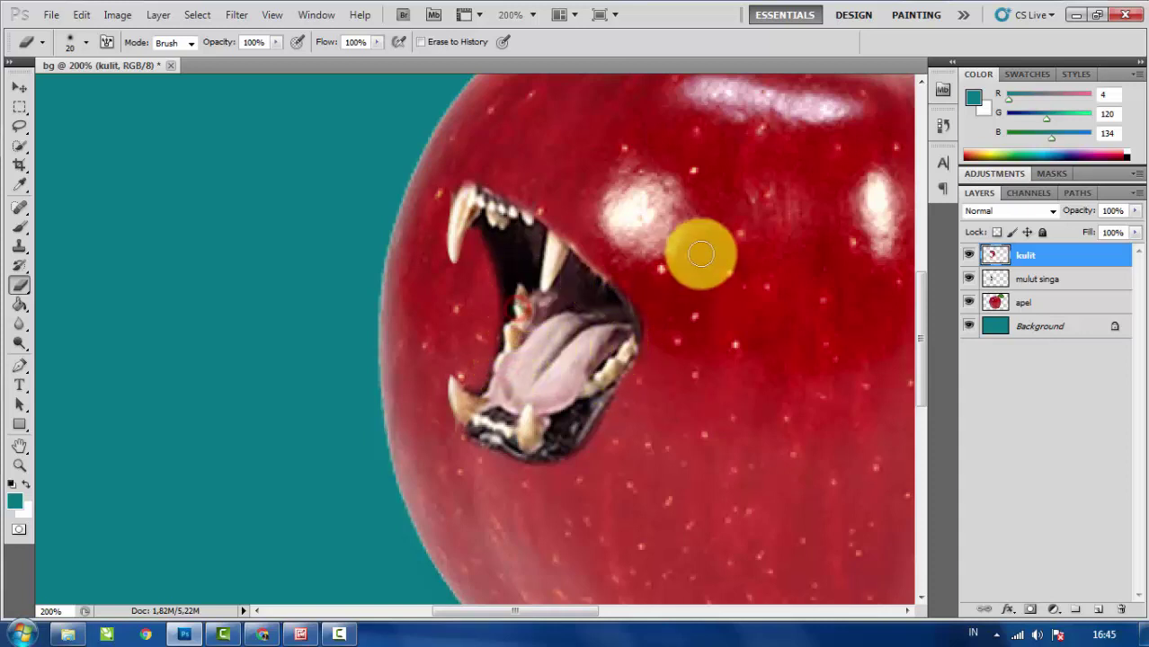
pyautogui.hotkey('ctrl', '-')
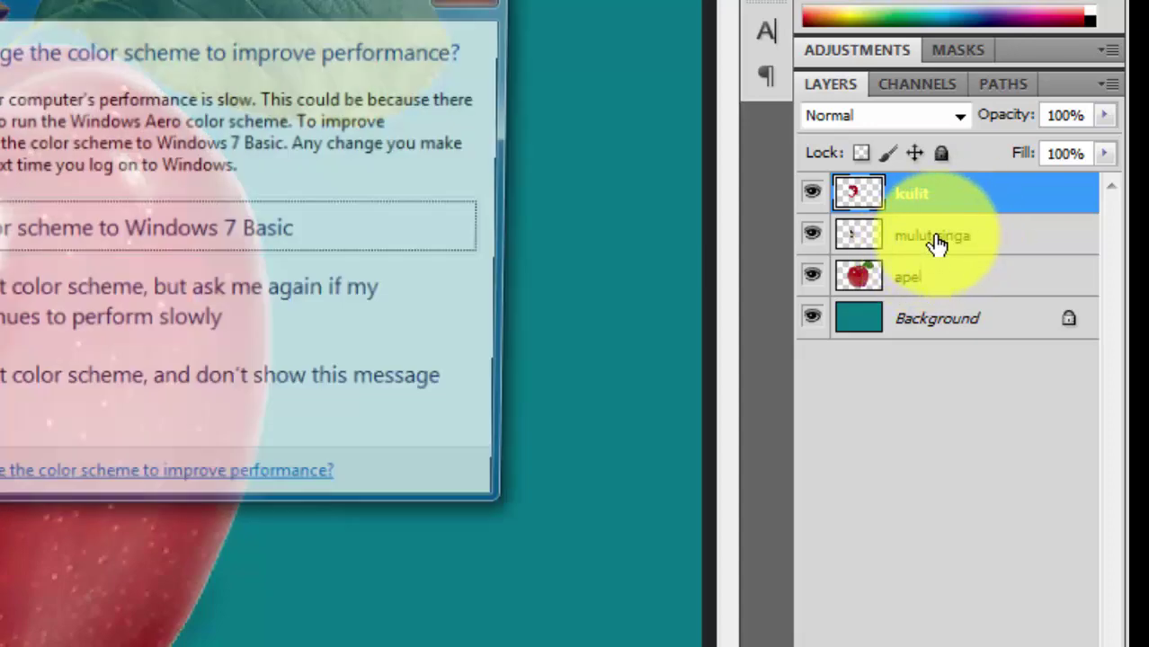
# Merge the kulit and mulut singa layers into a single layer.
pyautogui.keyDown('ctrl'); pyautogui.click(936, 240); pyautogui.keyUp('ctrl')
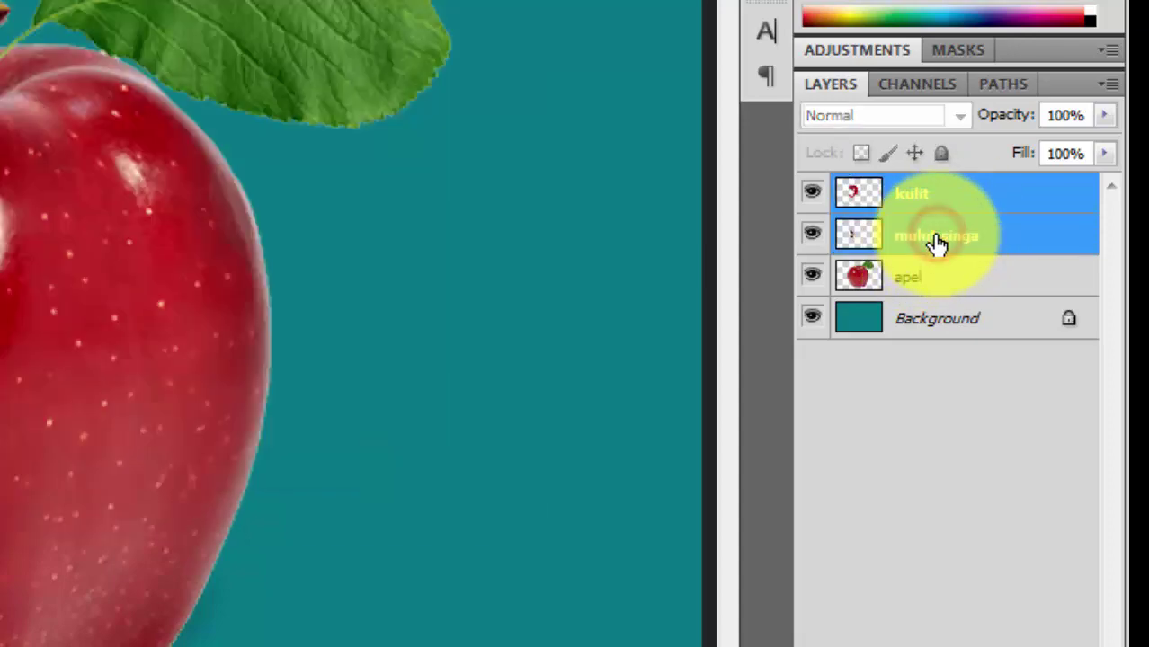
pyautogui.rightClick(934, 241)
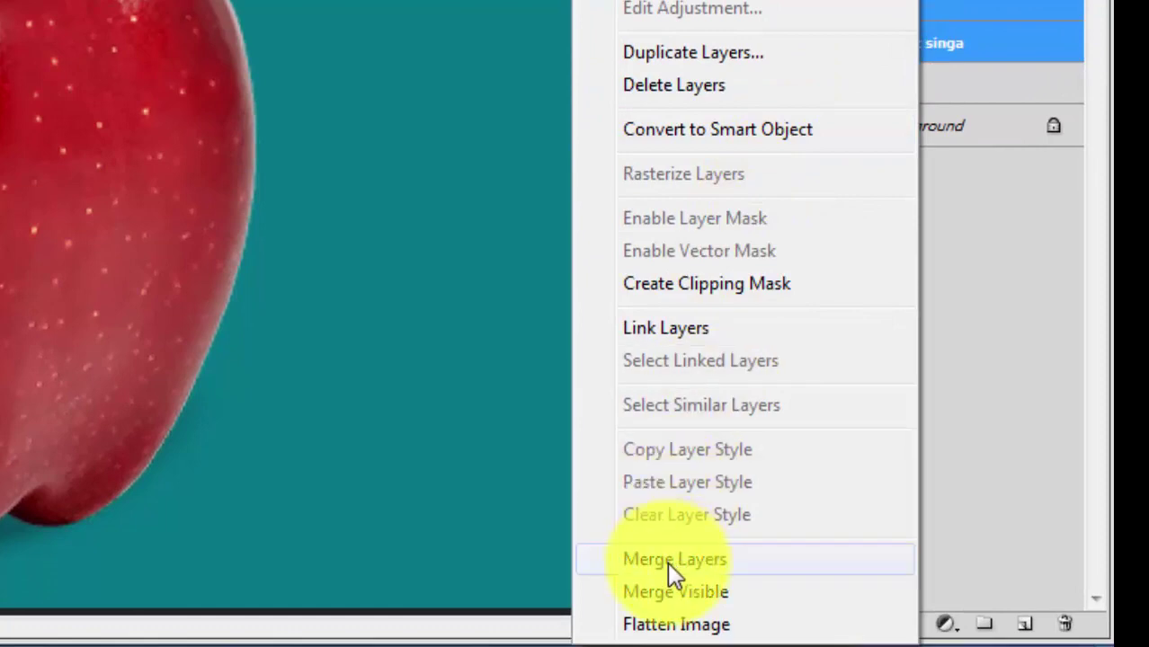
pyautogui.click(668, 559)
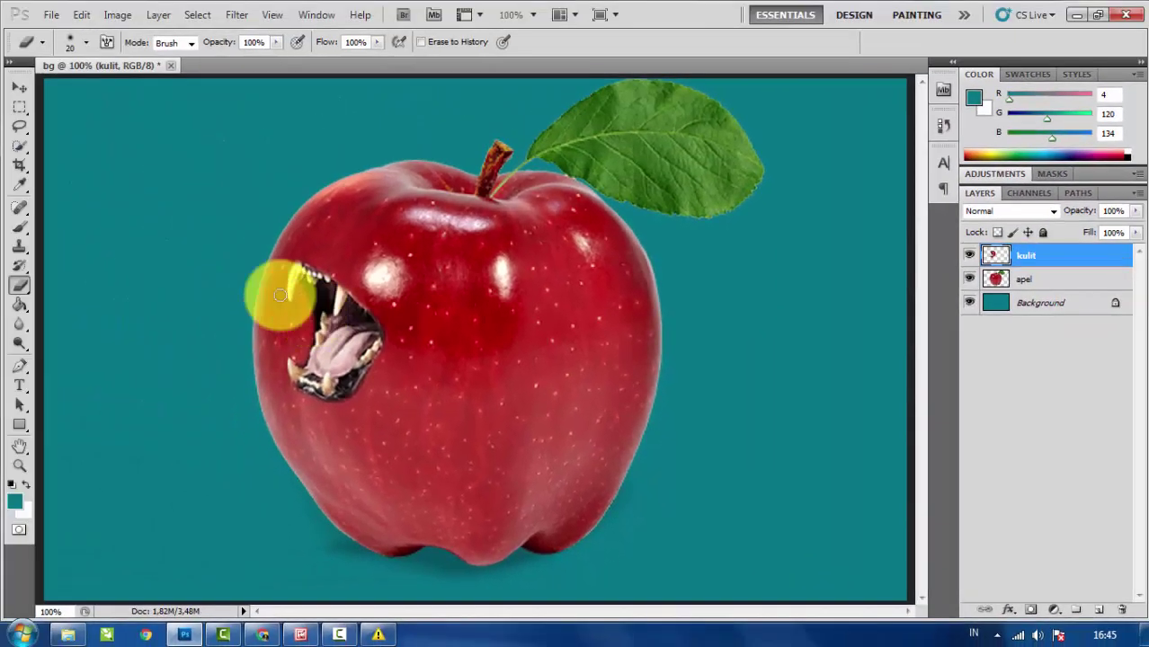
# Enlarge the merged mouth layer to about 161% width and 141% height and reposition it over the apple's front side.
pyautogui.click(18, 87)
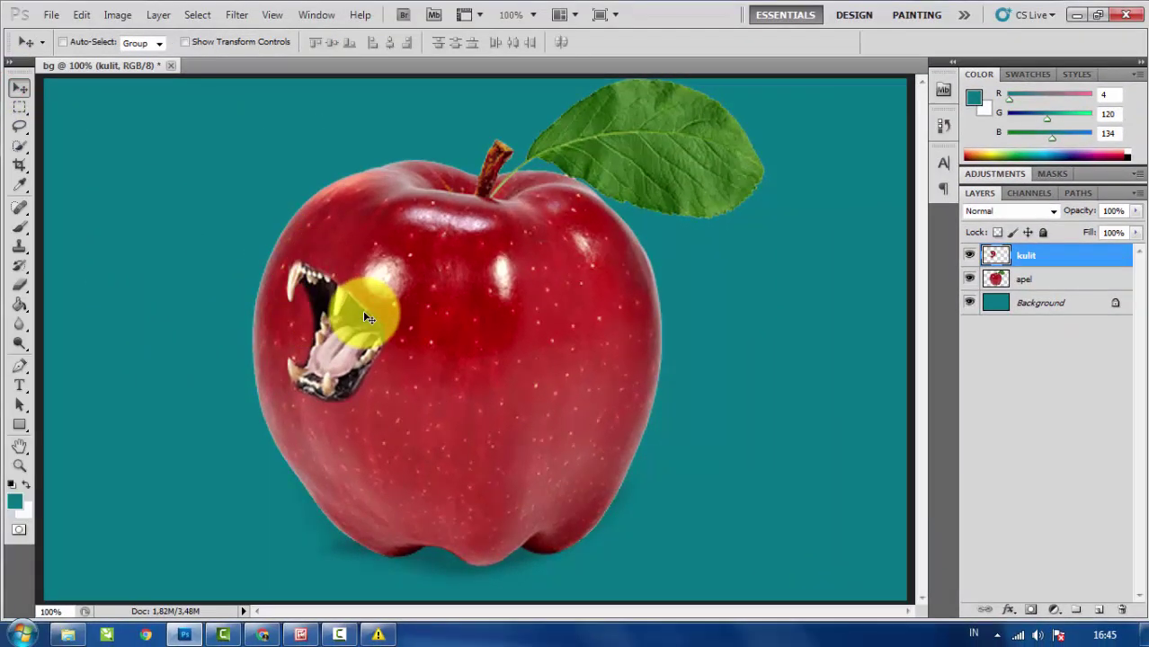
pyautogui.hotkey('ctrl', 't')
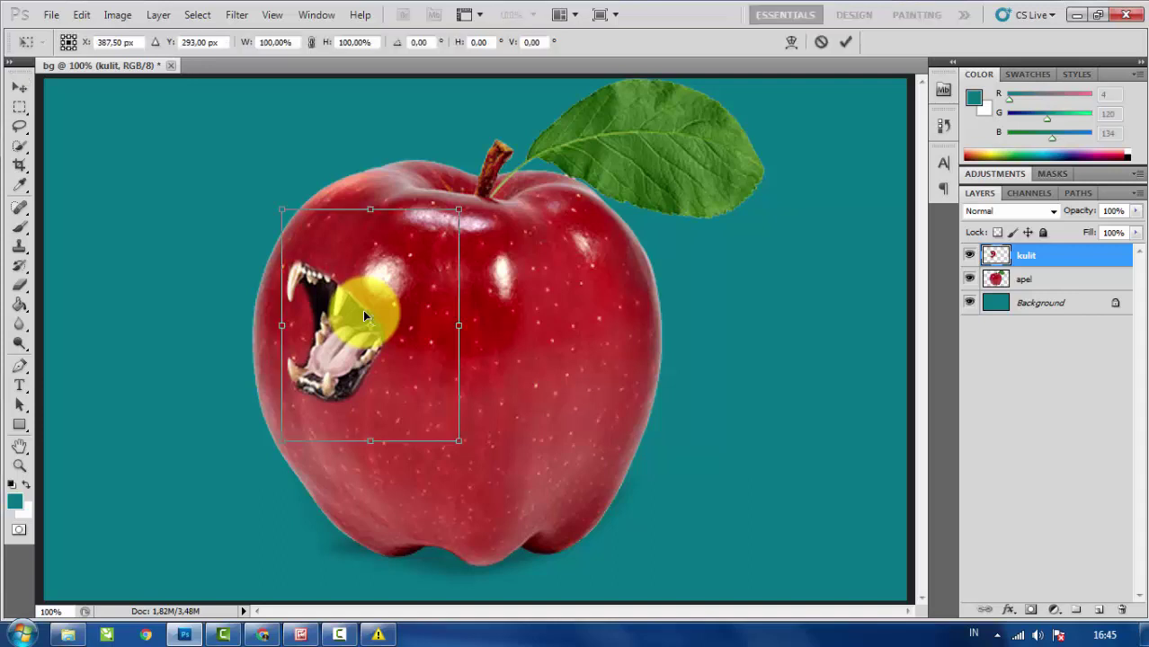
pyautogui.moveTo(459, 440); pyautogui.dragTo(494, 519)
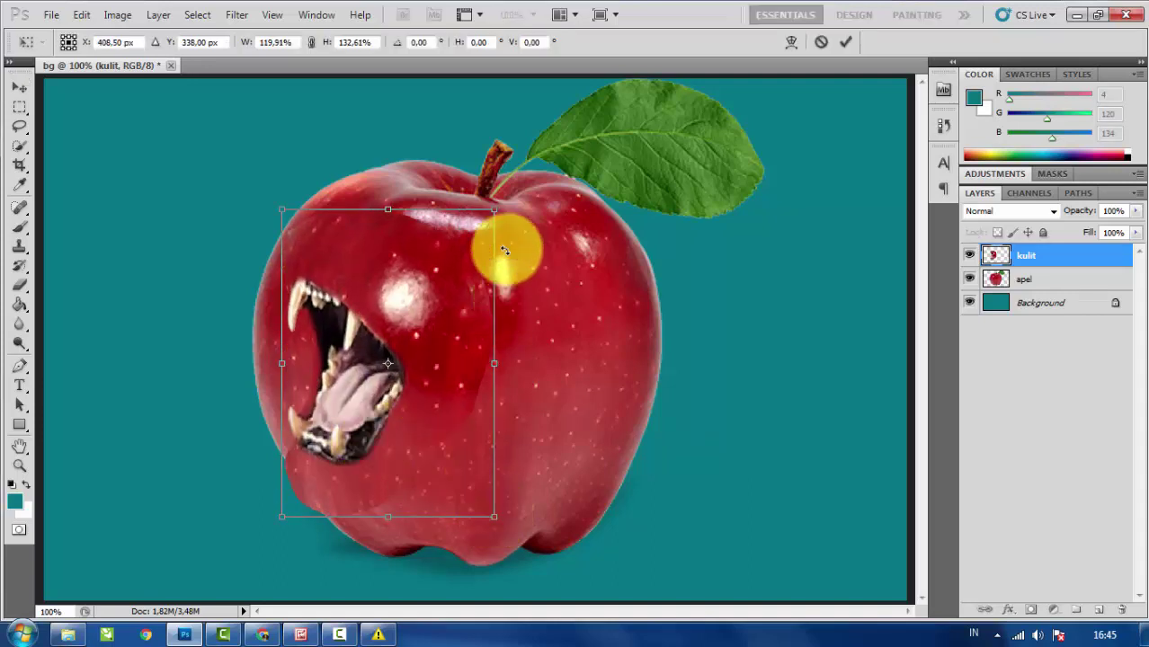
pyautogui.moveTo(493, 210); pyautogui.dragTo(518, 192)
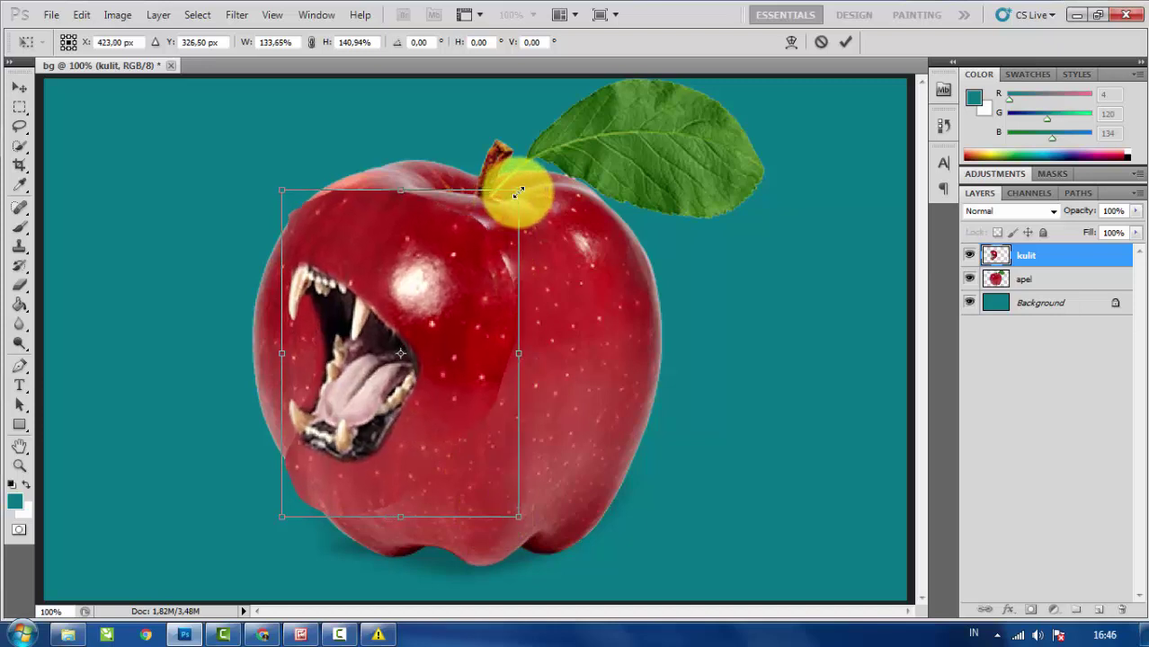
pyautogui.moveTo(519, 350); pyautogui.dragTo(567, 344)
pyautogui.moveTo(447, 370); pyautogui.dragTo(434, 350)
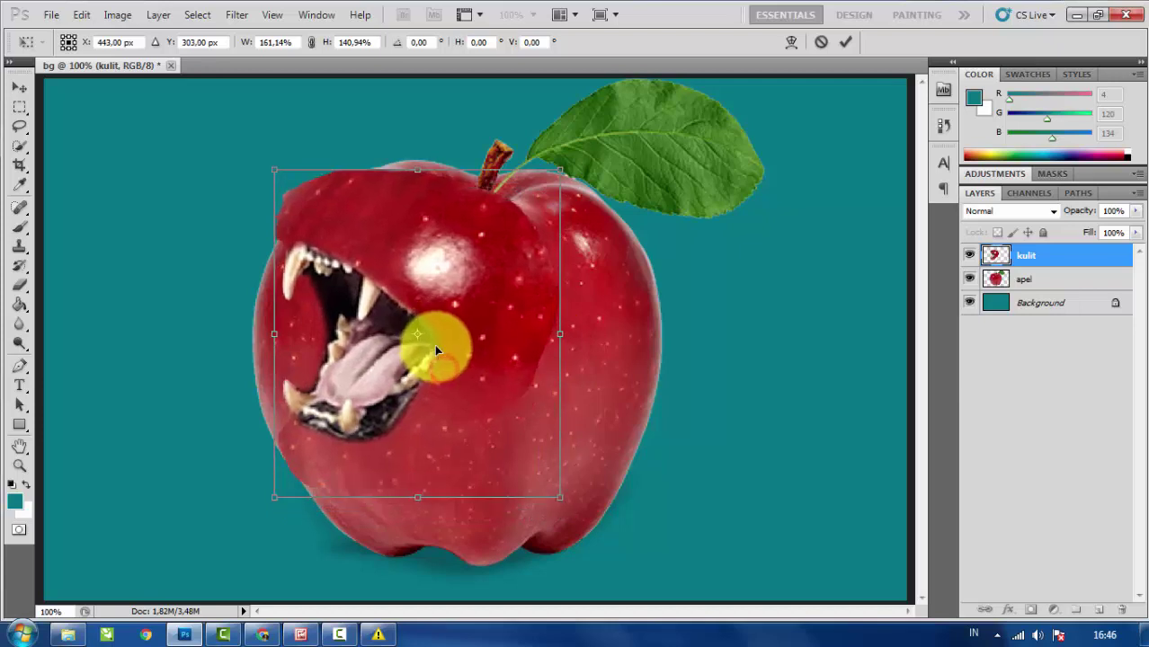
pyautogui.click(845, 41)
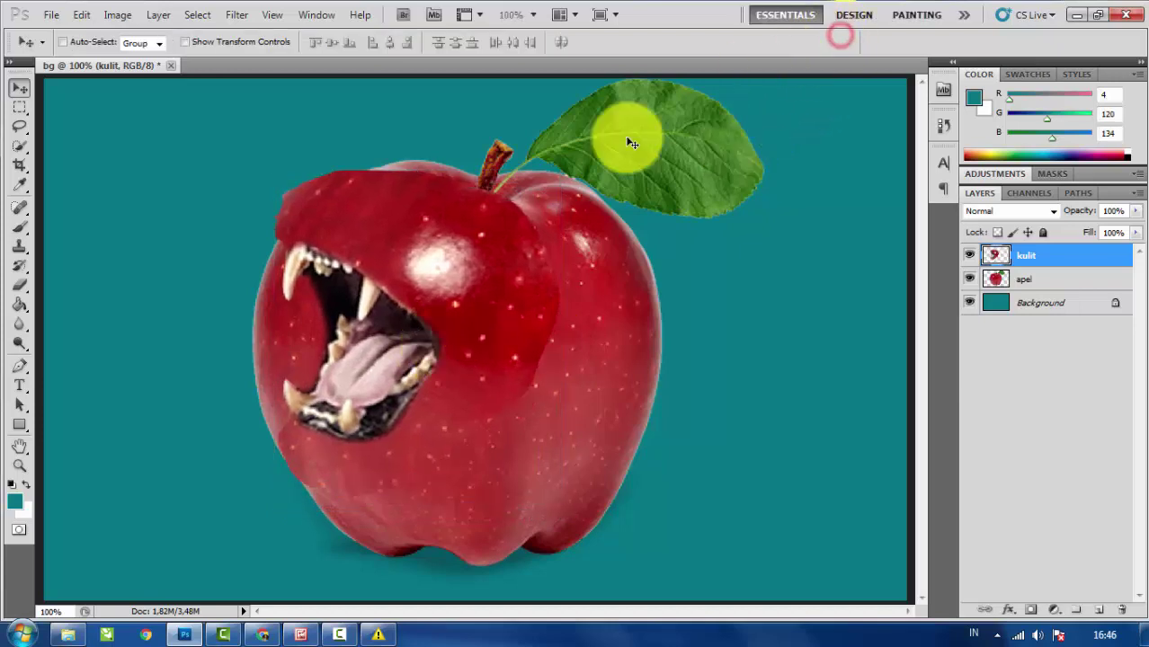
# Erase the excess skin around the enlarged mouth with a soft 60 px eraser so it blends into the apple.
pyautogui.click(22, 287)
pyautogui.click(73, 283)
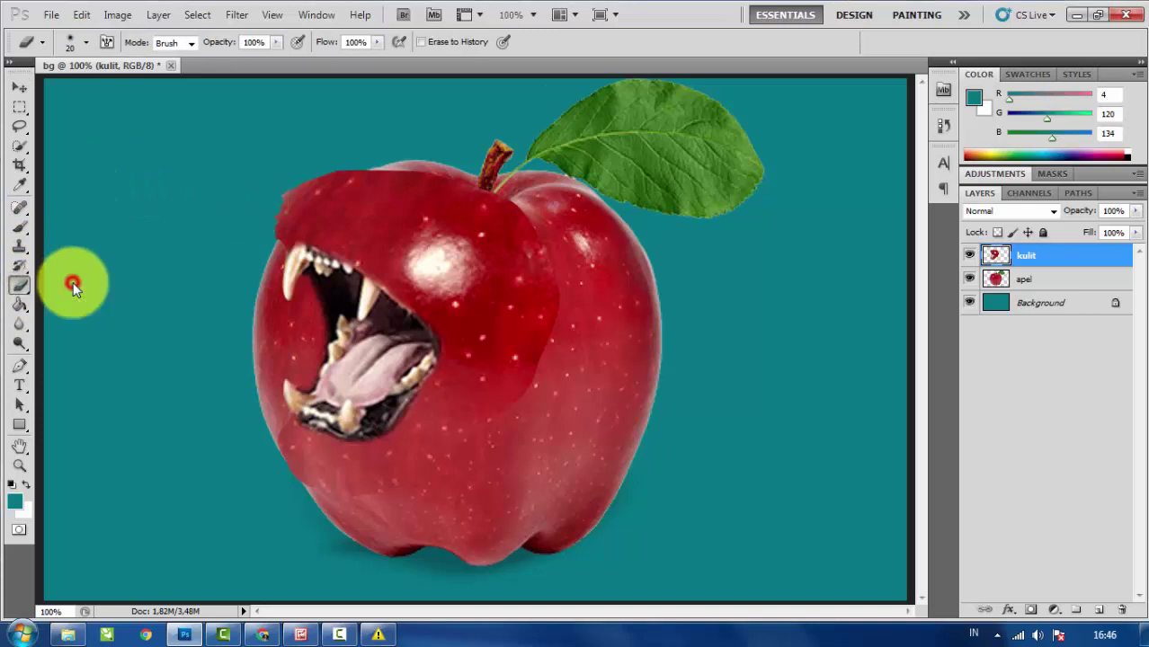
pyautogui.click(85, 42)
pyautogui.moveTo(43, 90); pyautogui.dragTo(56, 91)
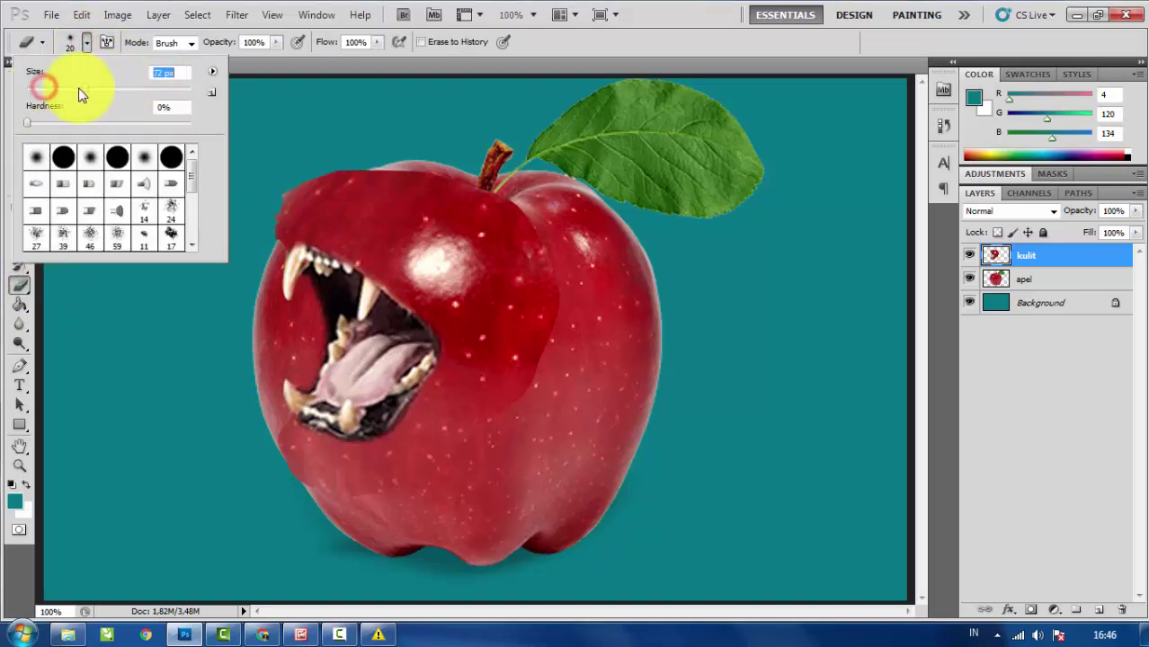
pyautogui.click(308, 142)
pyautogui.moveTo(270, 208)
pyautogui.mouseDown()
pyautogui.moveTo(261, 244)
pyautogui.moveTo(298, 196)
pyautogui.moveTo(287, 225)
pyautogui.moveTo(363, 151)
pyautogui.moveTo(352, 165)
pyautogui.moveTo(422, 167)
pyautogui.moveTo(308, 187)
pyautogui.moveTo(387, 213)
pyautogui.moveTo(322, 207)
pyautogui.moveTo(401, 204)
pyautogui.moveTo(479, 267)
pyautogui.moveTo(403, 205)
pyautogui.moveTo(324, 163)
pyautogui.moveTo(454, 213)
pyautogui.moveTo(450, 193)
pyautogui.moveTo(492, 214)
pyautogui.moveTo(508, 206)
pyautogui.moveTo(561, 345)
pyautogui.moveTo(539, 347)
pyautogui.moveTo(496, 444)
pyautogui.moveTo(489, 361)
pyautogui.moveTo(437, 269)
pyautogui.moveTo(529, 319)
pyautogui.moveTo(498, 449)
pyautogui.moveTo(417, 499)
pyautogui.moveTo(348, 508)
pyautogui.moveTo(268, 436)
pyautogui.moveTo(372, 490)
pyautogui.moveTo(474, 406)
pyautogui.moveTo(495, 343)
pyautogui.moveTo(456, 263)
pyautogui.moveTo(343, 210)
pyautogui.moveTo(462, 232)
pyautogui.moveTo(510, 315)
pyautogui.moveTo(494, 386)
pyautogui.moveTo(492, 319)
pyautogui.moveTo(487, 364)
pyautogui.moveTo(531, 267)
pyautogui.mouseUp()
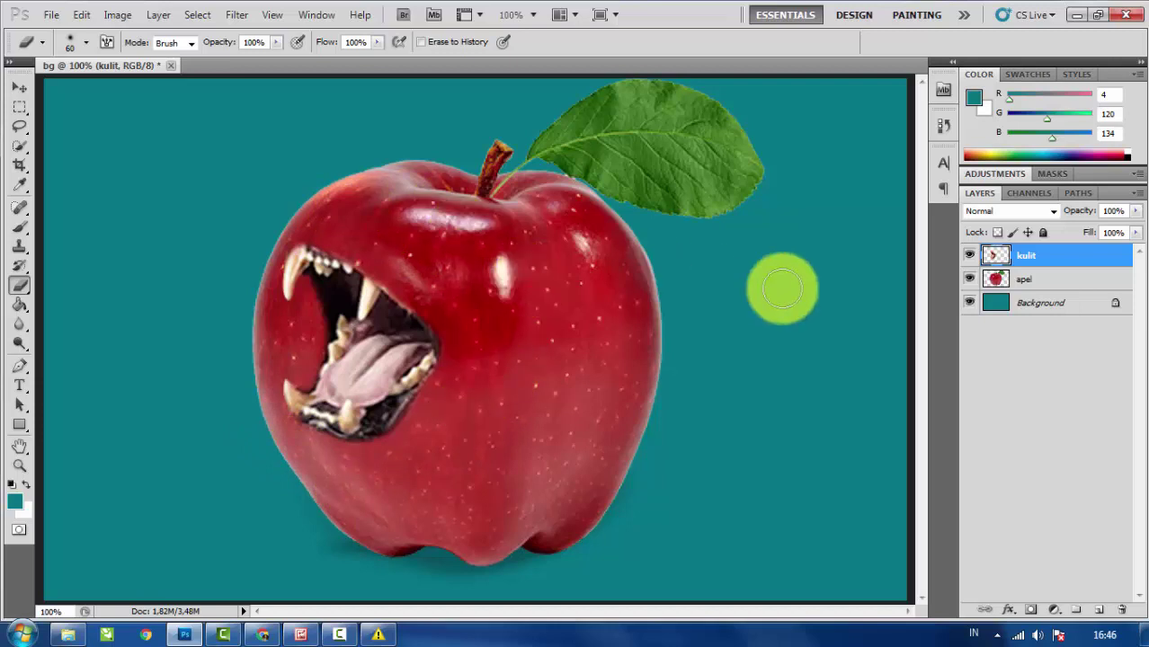
pyautogui.hotkey('ctrl', '-')
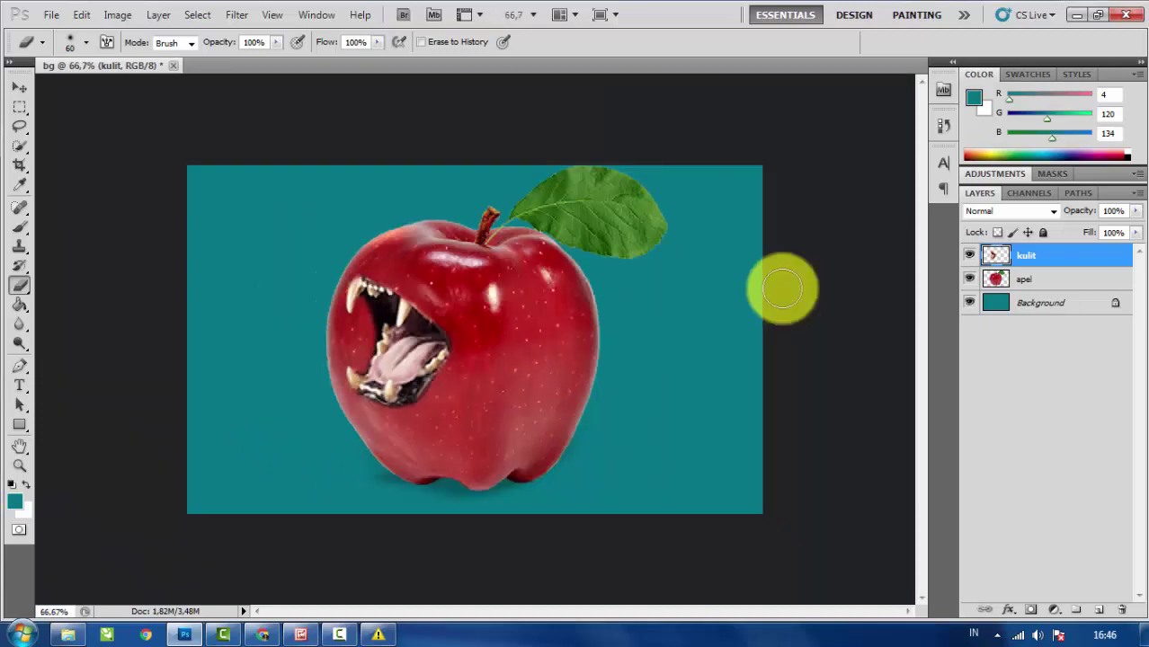